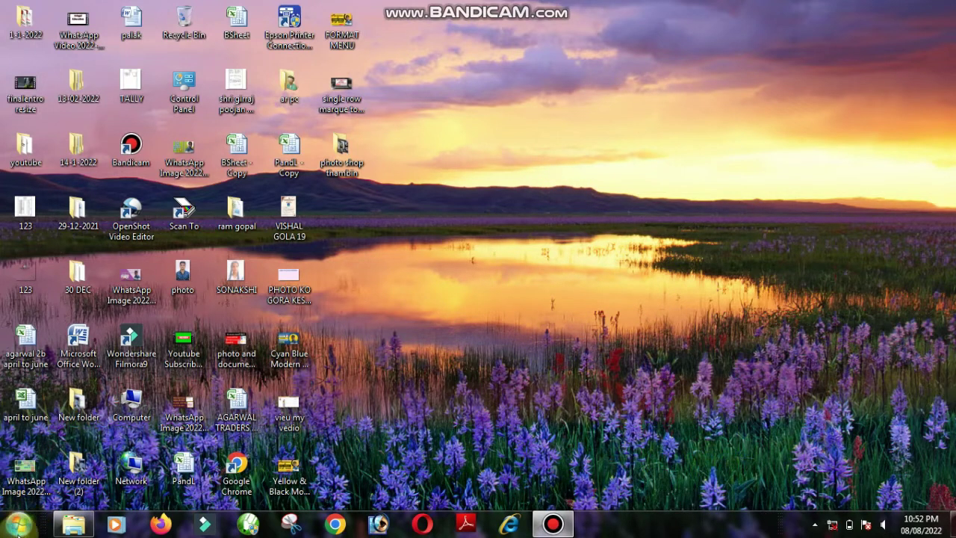
# Launch Adobe Photoshop 7.0 by searching 'ad' in the Windows Start menu
pyautogui.click(20, 528)
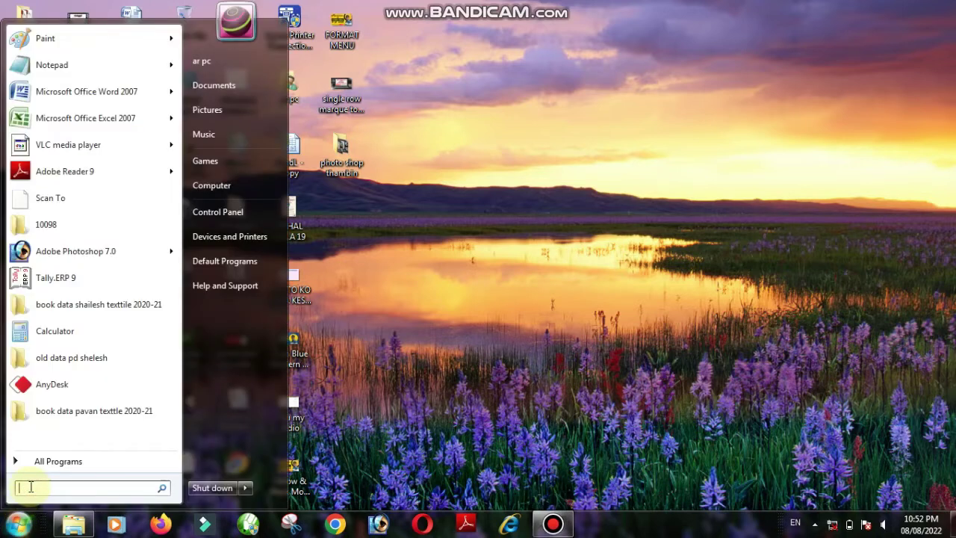
pyautogui.write('ad')
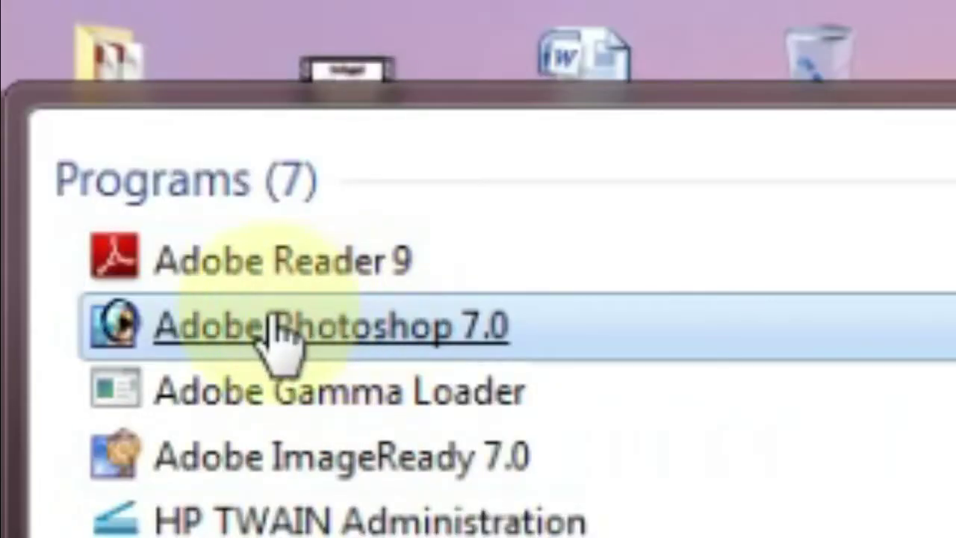
pyautogui.click(295, 329)
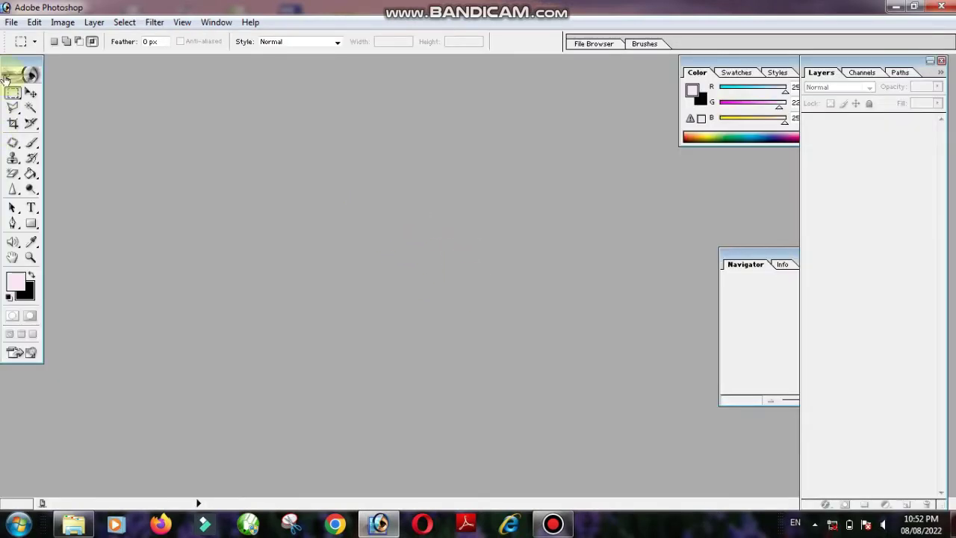
# Open the 'photo' JPEG from the Desktop and centre its document window
pyautogui.click(11, 23)
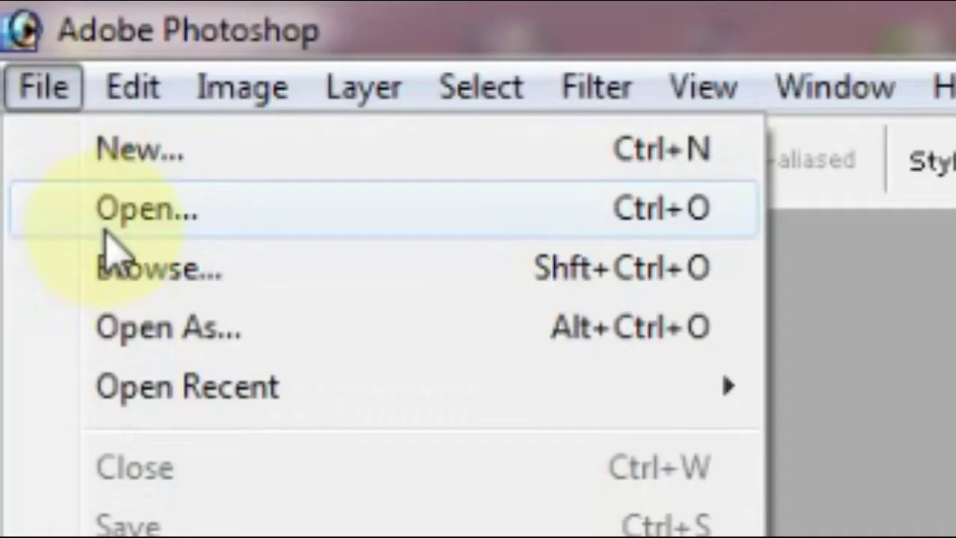
pyautogui.click(28, 56)
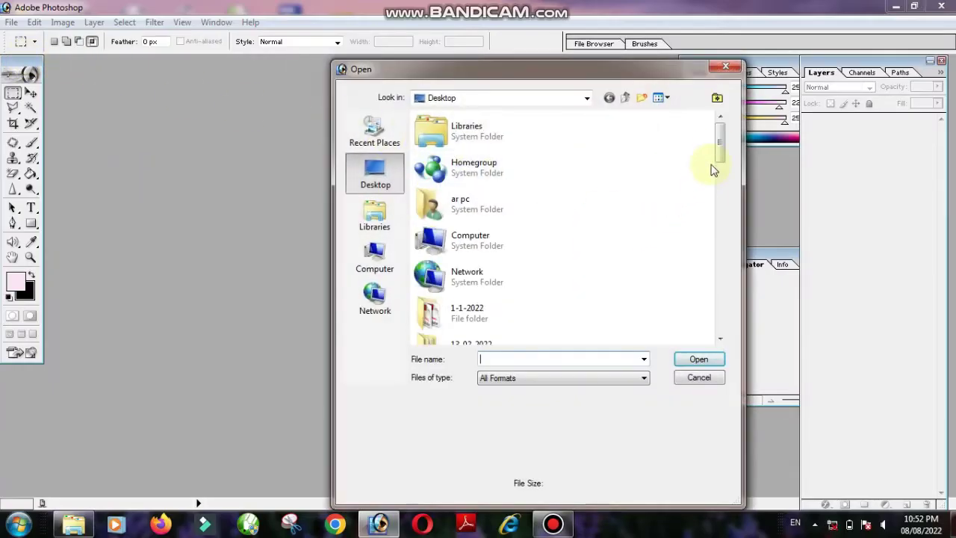
pyautogui.moveTo(721, 147); pyautogui.dragTo(730, 249)
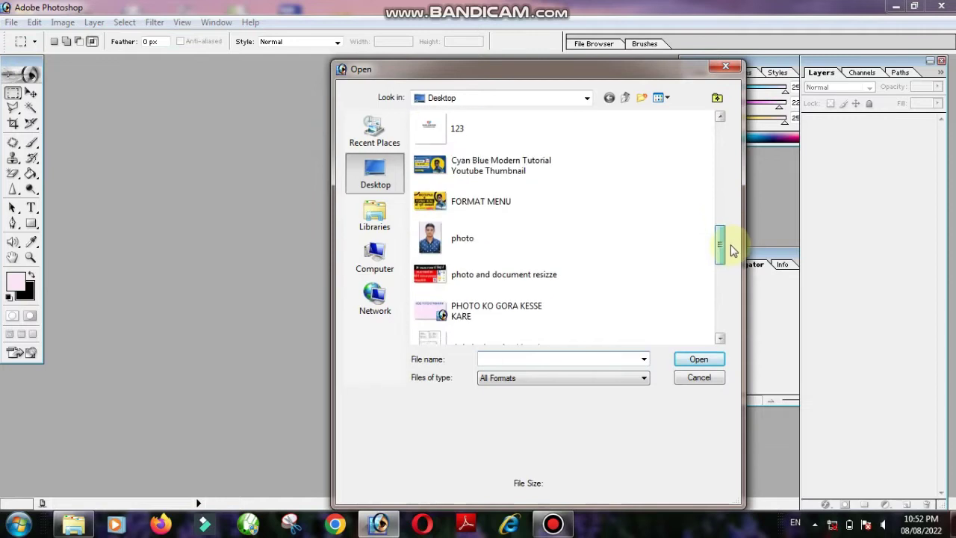
pyautogui.click(437, 234)
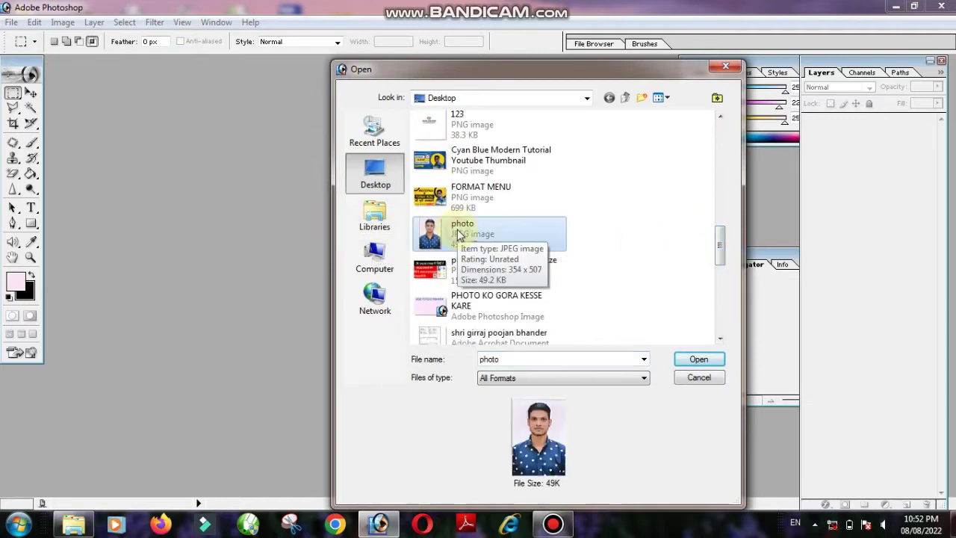
pyautogui.click(698, 360)
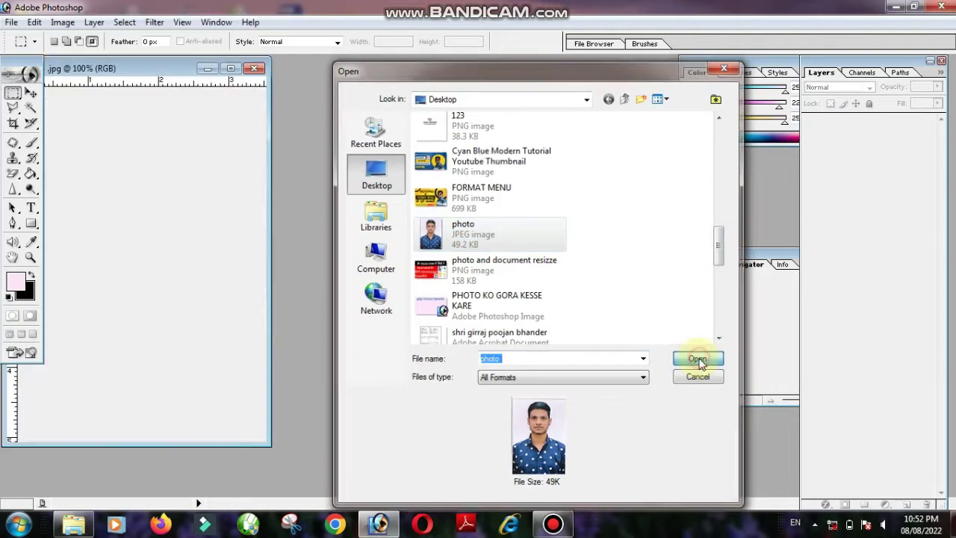
pyautogui.moveTo(149, 73); pyautogui.dragTo(478, 77)
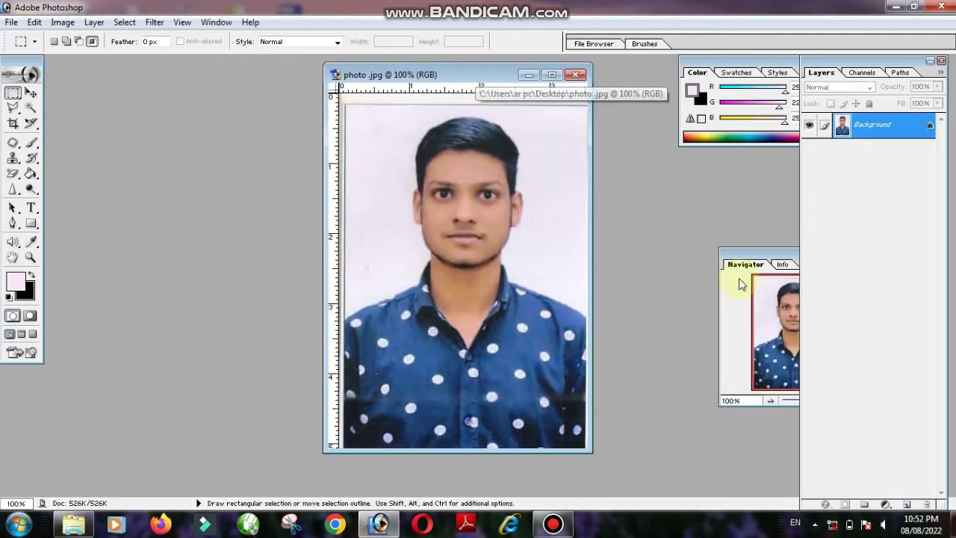
# Duplicate the Background layer as 'Background copy'
pyautogui.rightClick(890, 127)
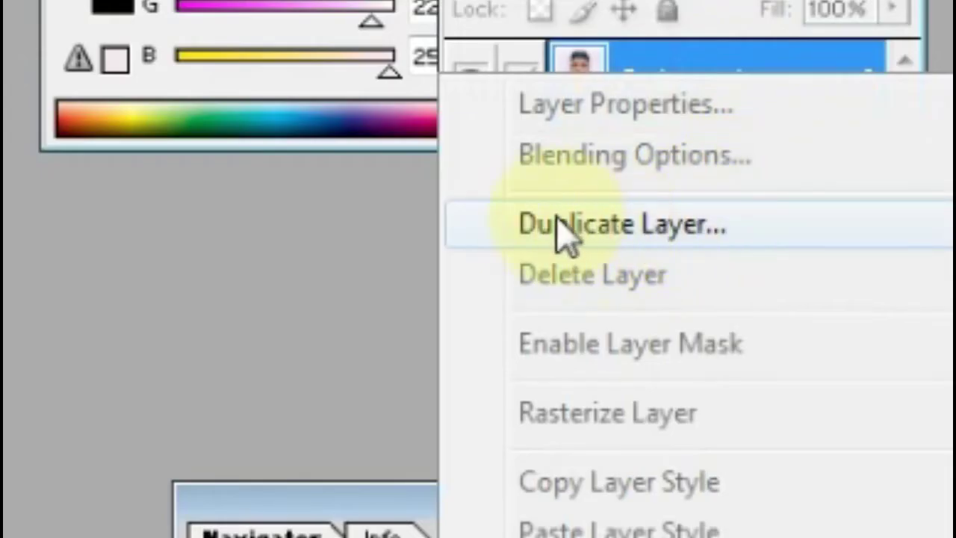
pyautogui.click(605, 228)
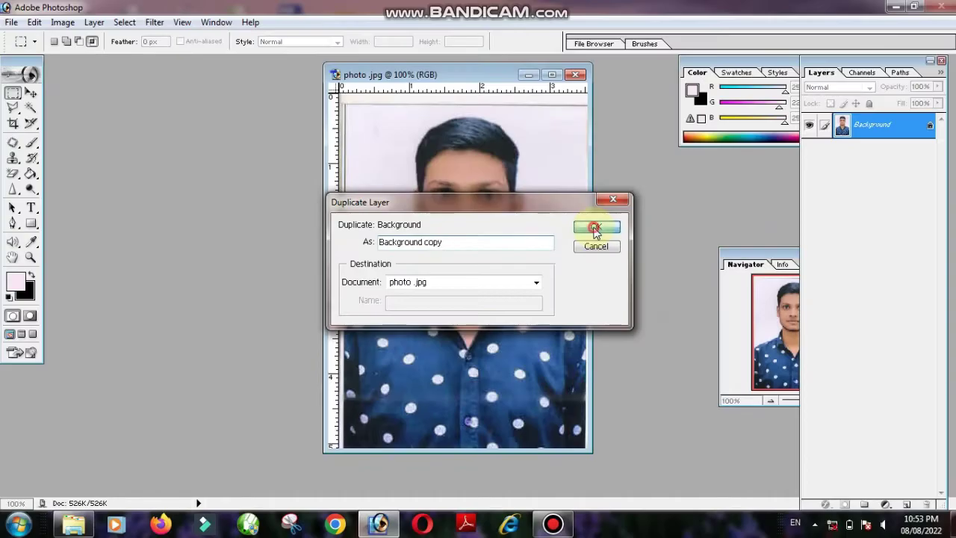
pyautogui.click(594, 227)
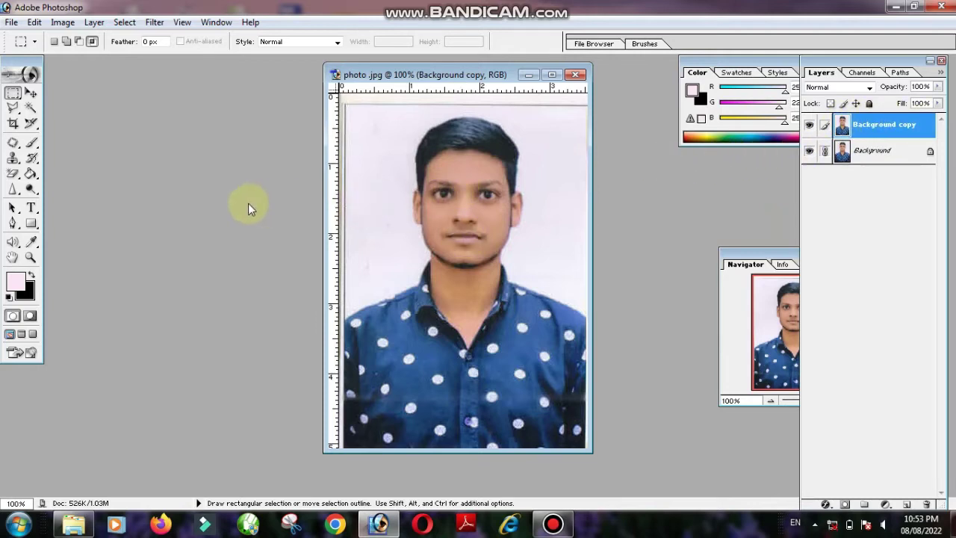
# Trace a freehand Lasso selection around the person's shoulders, body, face and hair
pyautogui.click(16, 112)
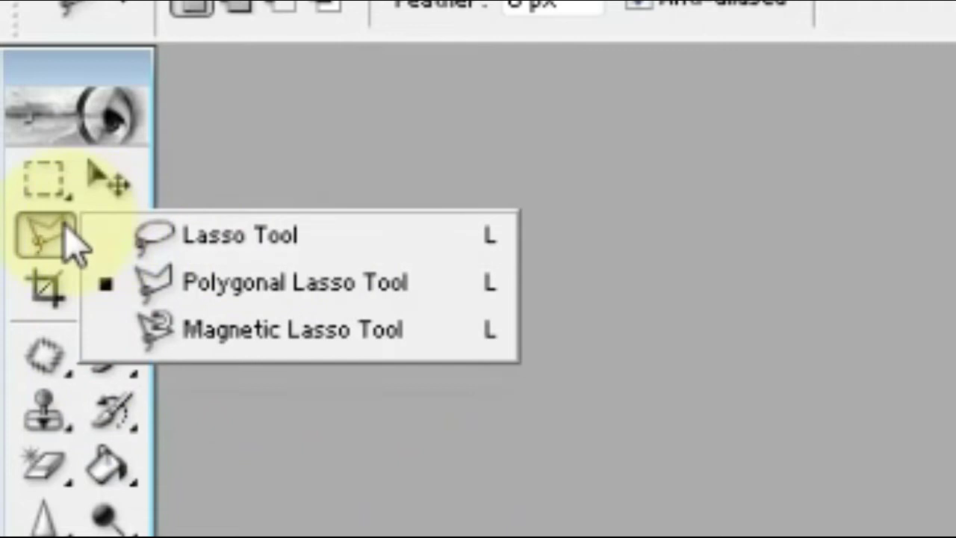
pyautogui.click(313, 237)
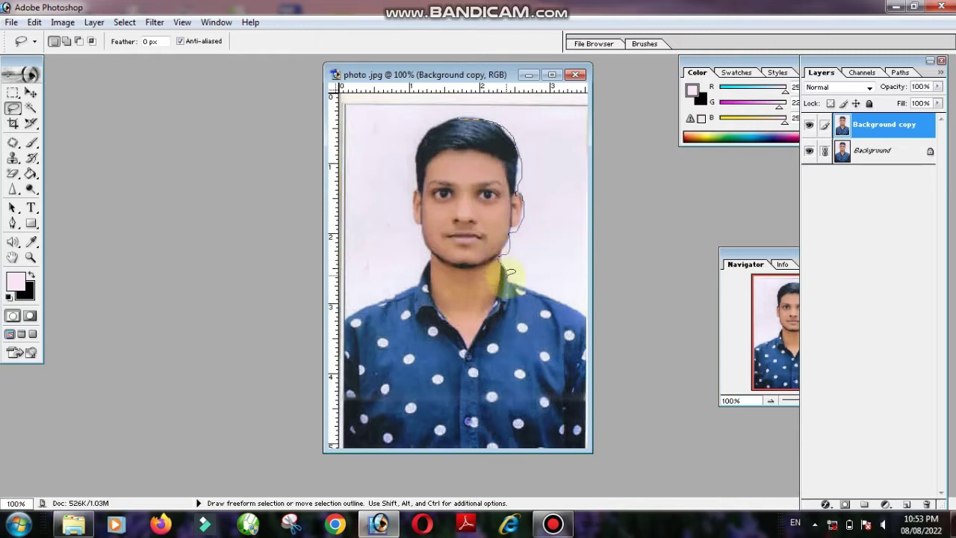
pyautogui.moveTo(527, 282); pyautogui.dragTo(561, 296)
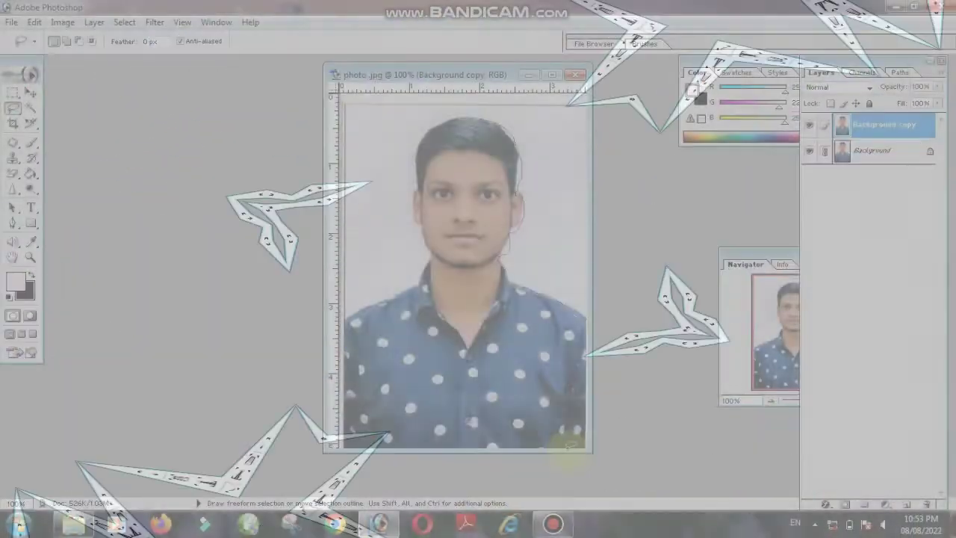
pyautogui.moveTo(567, 447)
pyautogui.mouseDown()
pyautogui.moveTo(362, 450)
pyautogui.moveTo(338, 394)
pyautogui.moveTo(355, 326)
pyautogui.moveTo(388, 290)
pyautogui.moveTo(428, 278)
pyautogui.mouseUp()
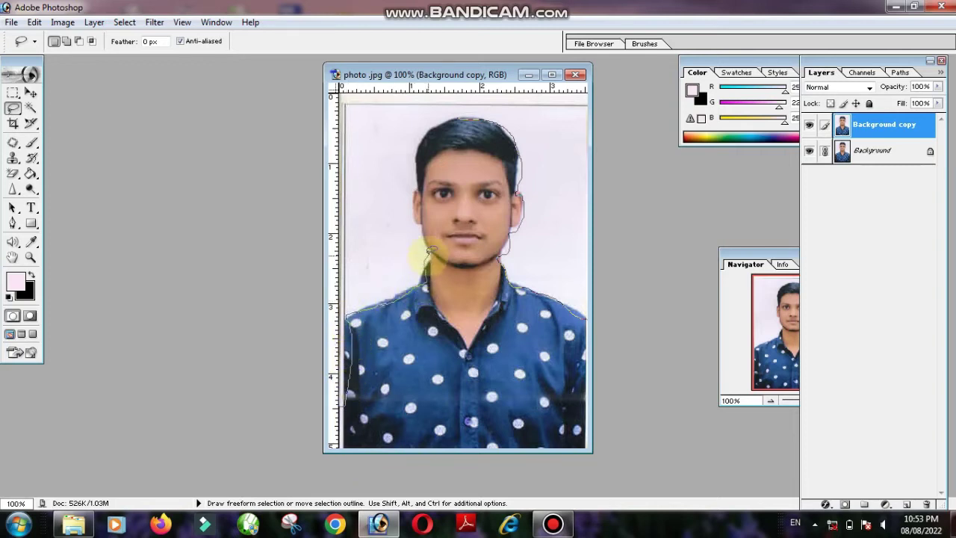
pyautogui.moveTo(417, 219); pyautogui.dragTo(423, 189)
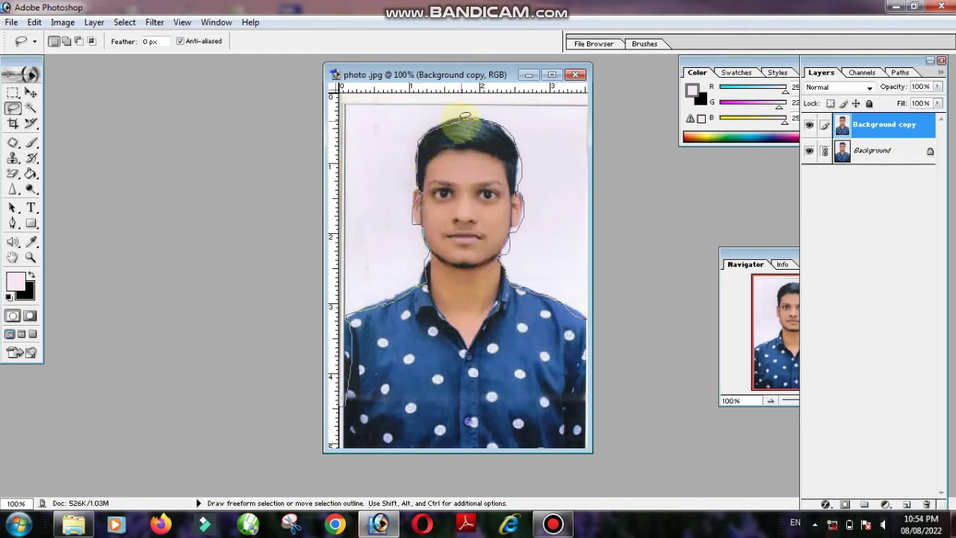
pyautogui.moveTo(462, 114); pyautogui.dragTo(451, 130)
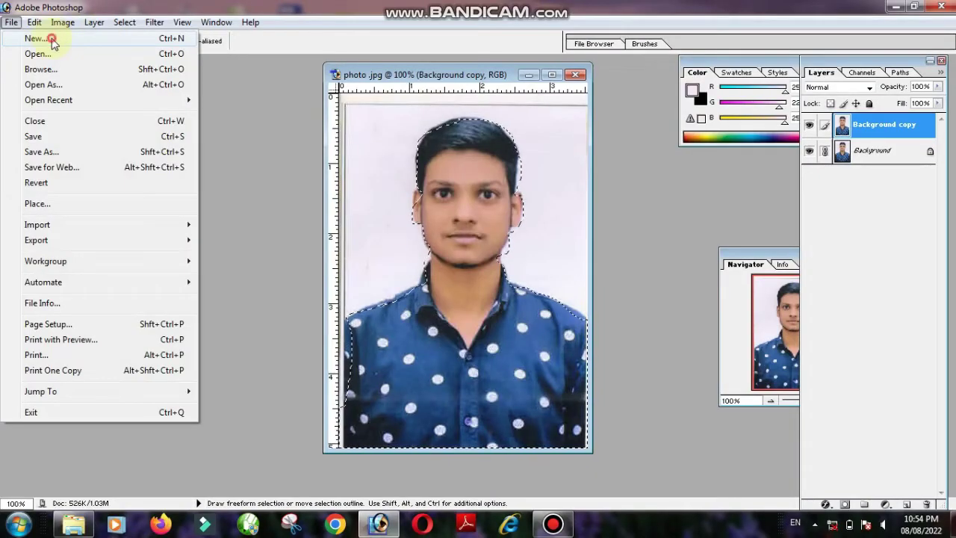
# Create a new white A4 document, Untitled-1, beside the photo
pyautogui.click(47, 37)
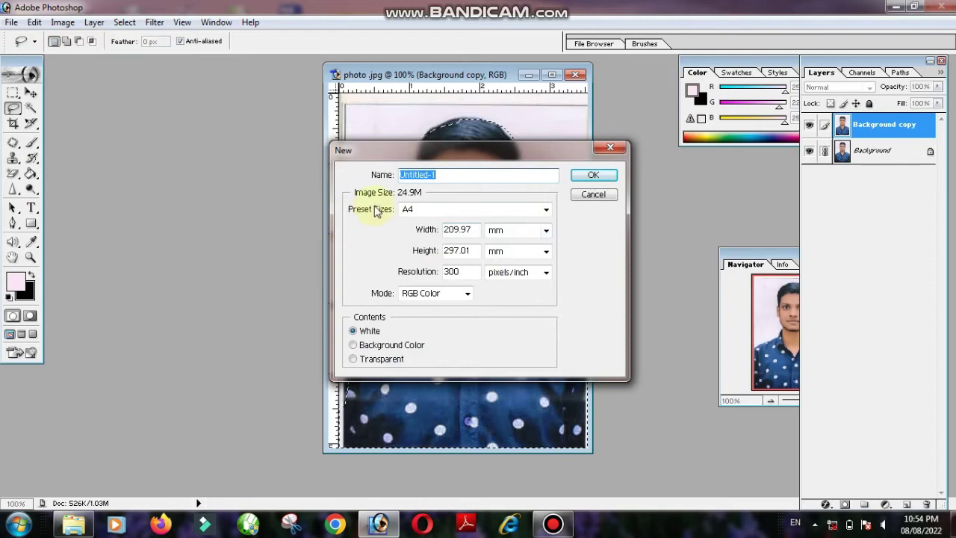
pyautogui.click(603, 177)
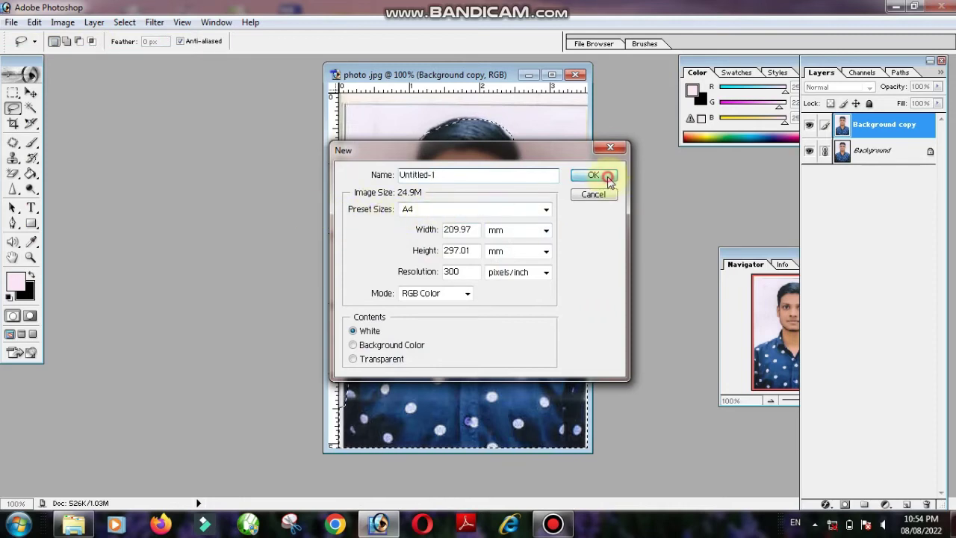
pyautogui.moveTo(131, 73); pyautogui.dragTo(179, 73)
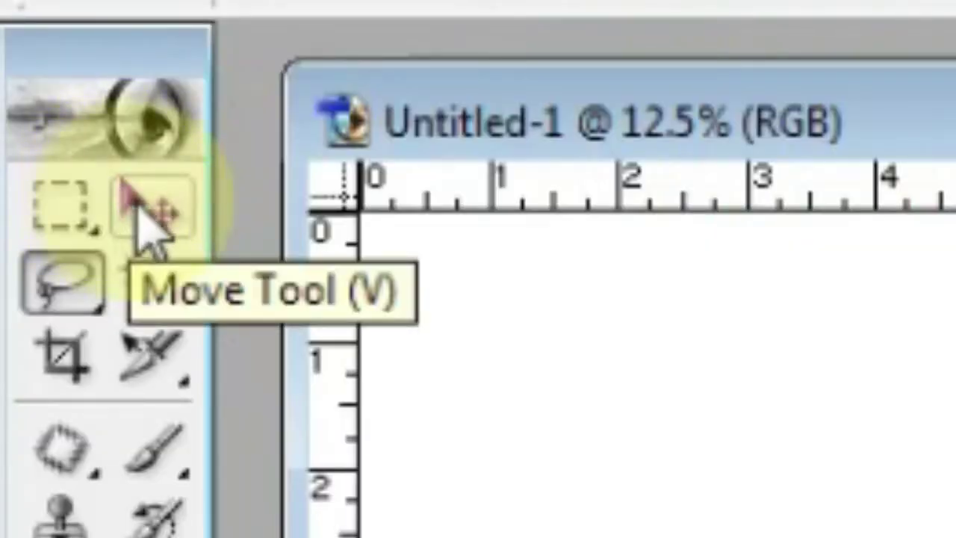
# Drag the selected person from the photo into Untitled-1 with the Move Tool
pyautogui.click(167, 203)
pyautogui.click(481, 259)
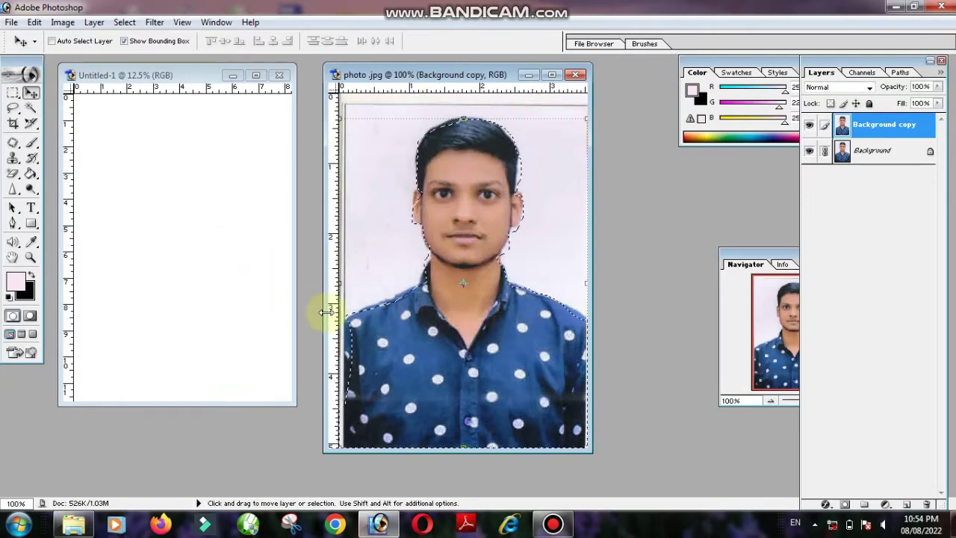
pyautogui.moveTo(472, 348); pyautogui.dragTo(283, 275)
pyautogui.moveTo(205, 240); pyautogui.dragTo(168, 230)
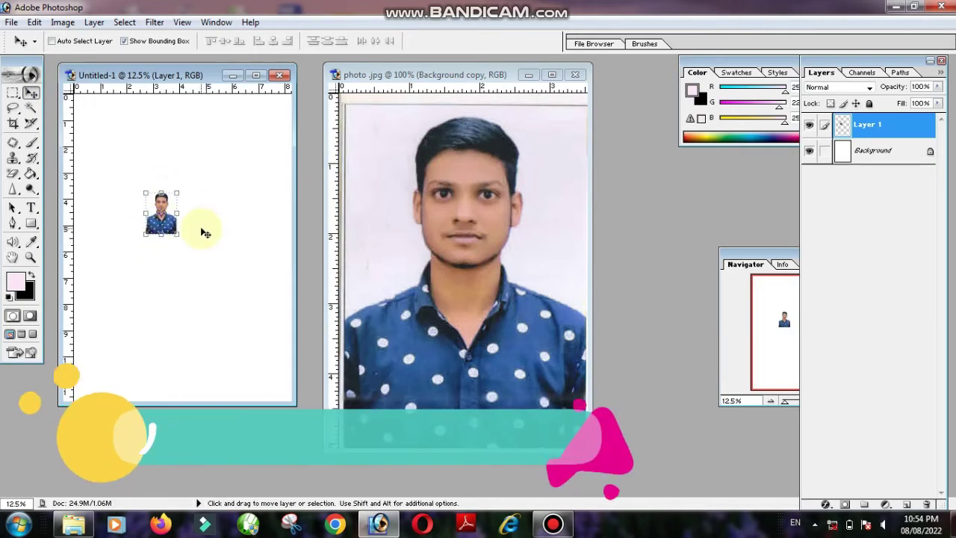
# Enlarge the placed portrait with Free Transform, shift it up-left, and close the document
pyautogui.hotkey('ctrl', 't')
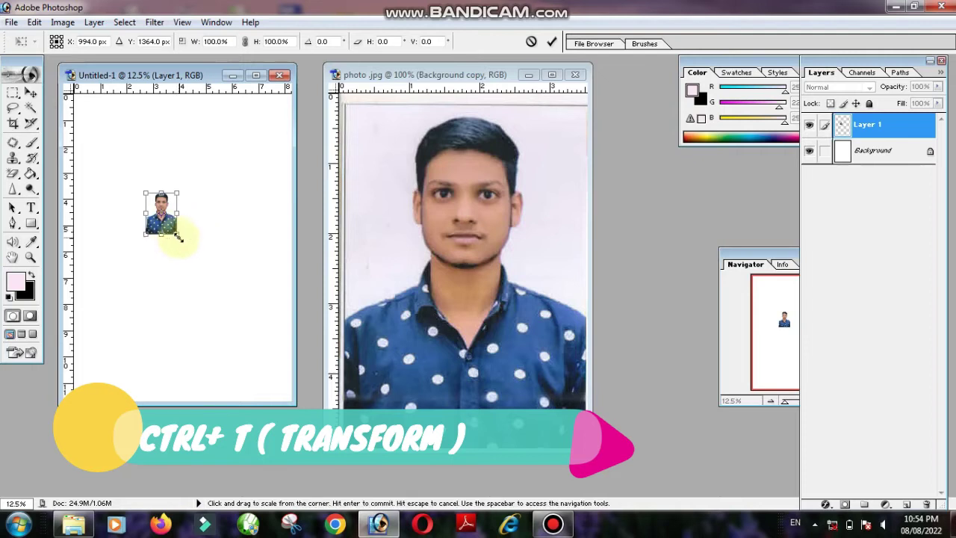
pyautogui.moveTo(178, 234)
pyautogui.mouseDown()
pyautogui.moveTo(217, 310)
pyautogui.moveTo(256, 323)
pyautogui.mouseUp()
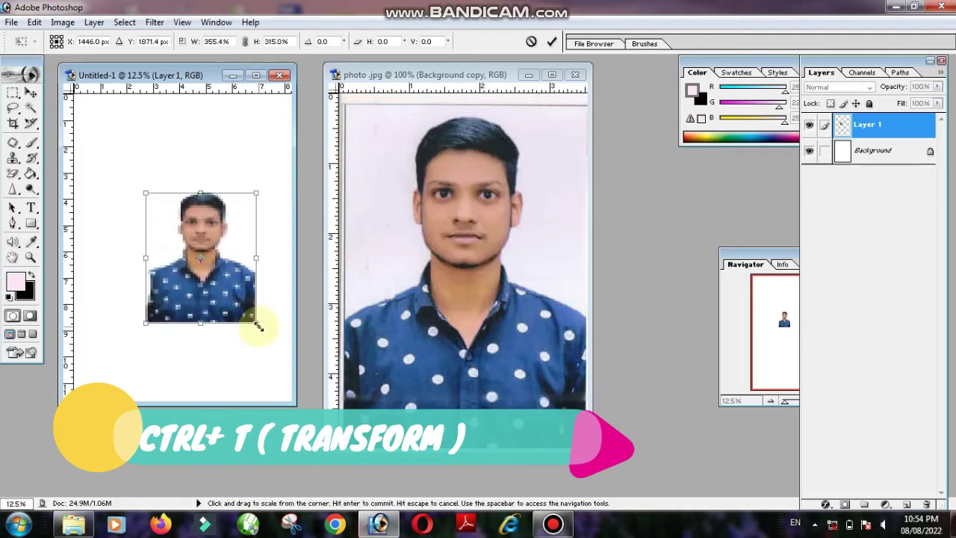
pyautogui.press('Return')
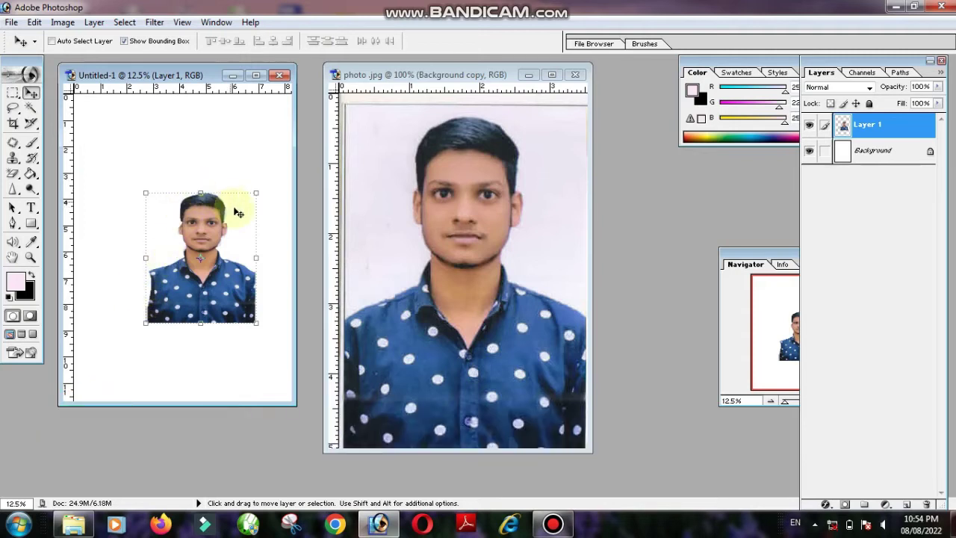
pyautogui.moveTo(222, 299)
pyautogui.mouseDown()
pyautogui.moveTo(185, 266)
pyautogui.moveTo(252, 345)
pyautogui.moveTo(202, 296)
pyautogui.mouseUp()
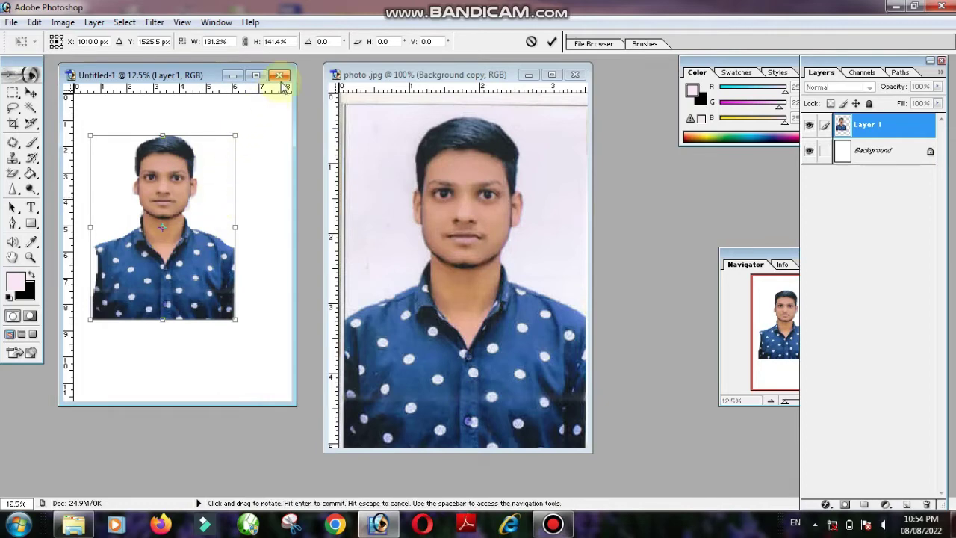
pyautogui.click(281, 77)
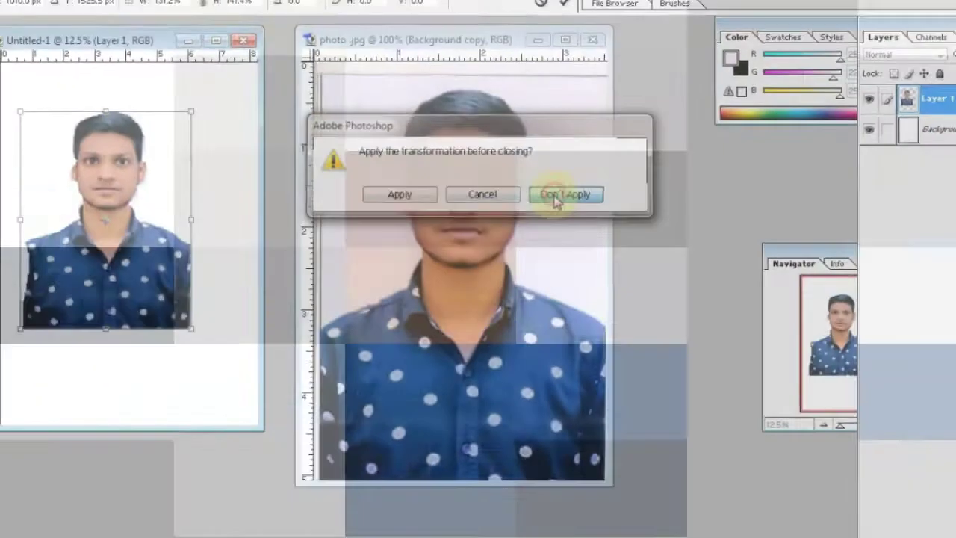
# Discard Untitled-1 without saving and maximize the portrait photo window
pyautogui.click(556, 196)
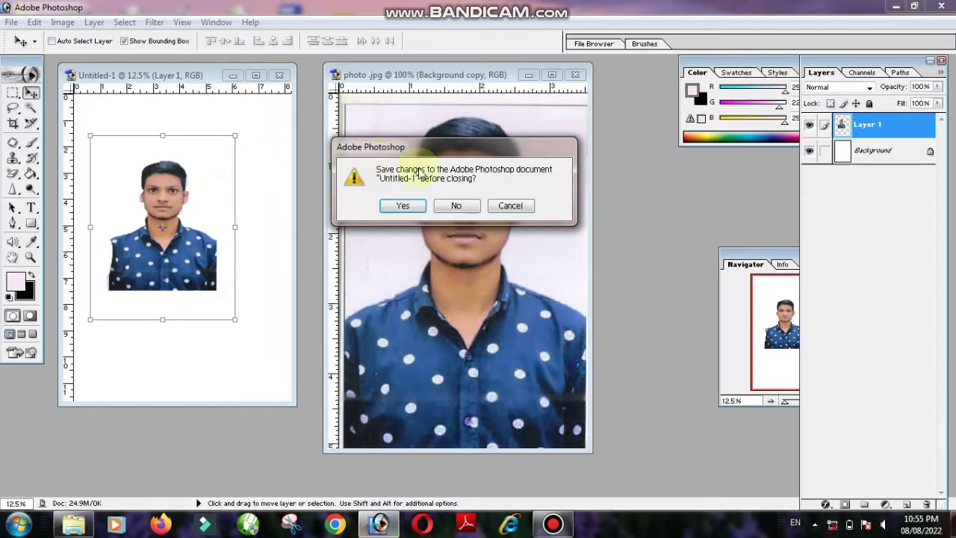
pyautogui.click(456, 206)
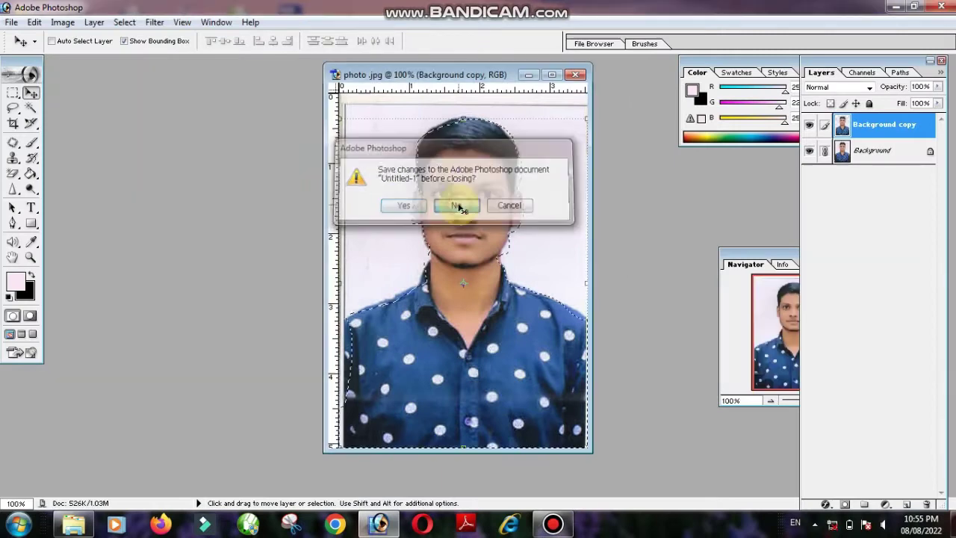
pyautogui.click(551, 75)
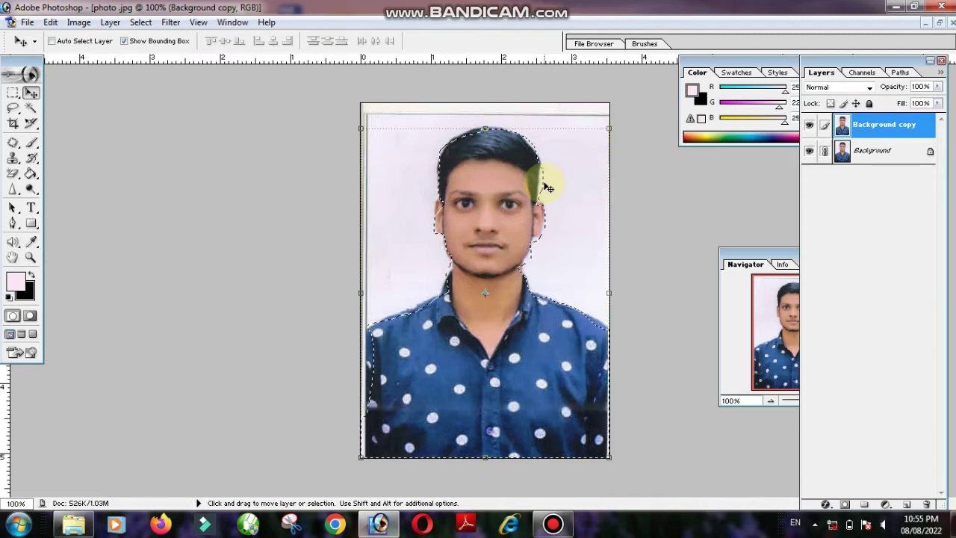
# Zoom in and back out on the portrait, then deselect the person
pyautogui.hotkey('ctrl', '+')
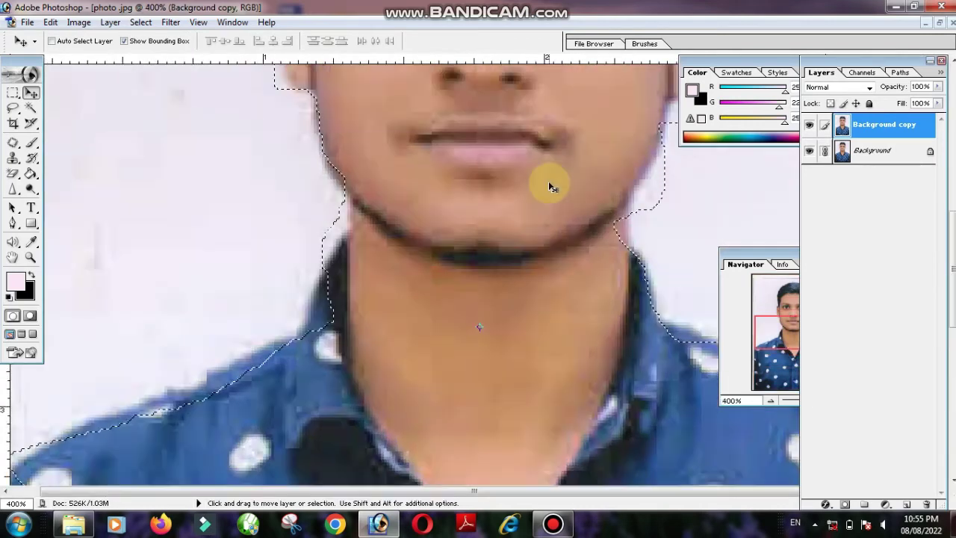
pyautogui.hotkey('ctrl', '-')
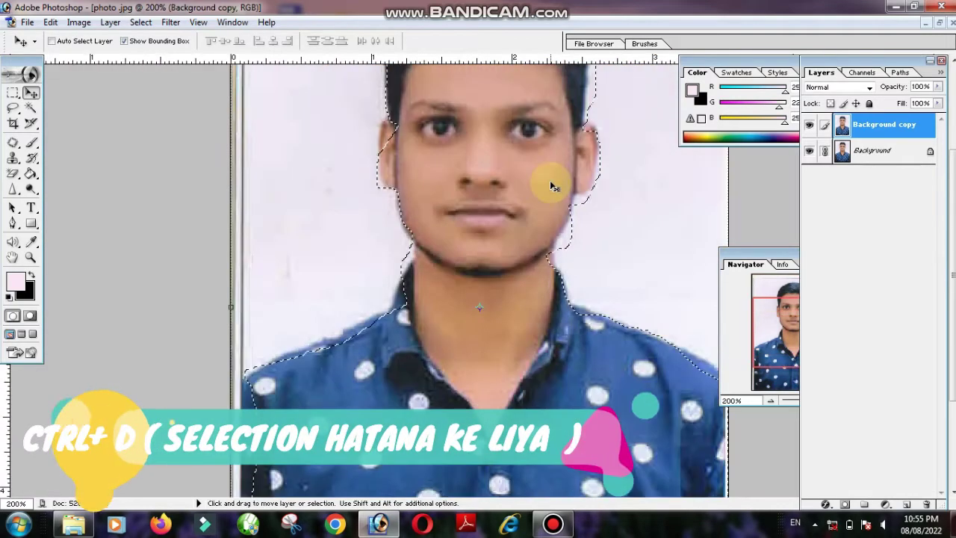
pyautogui.hotkey('ctrl', '-')
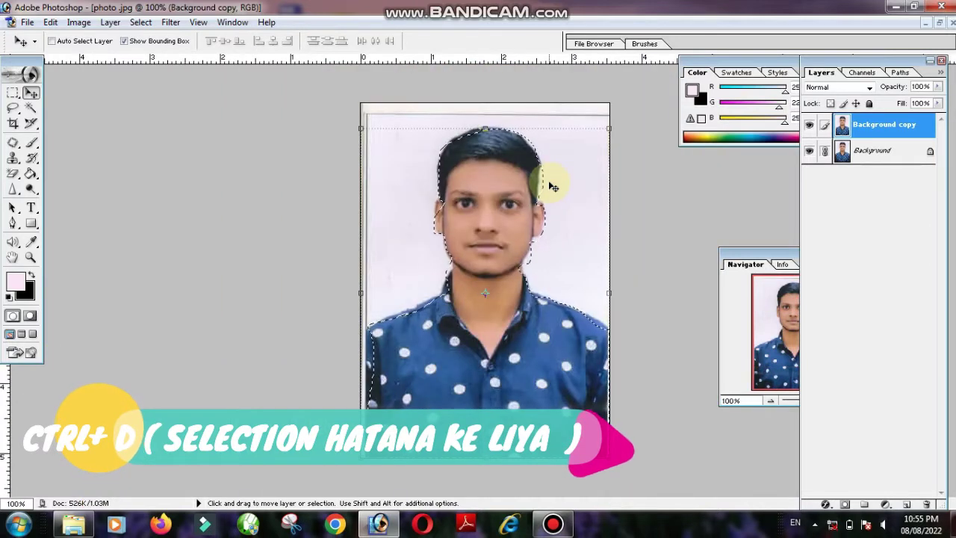
pyautogui.hotkey('ctrl', 'd')
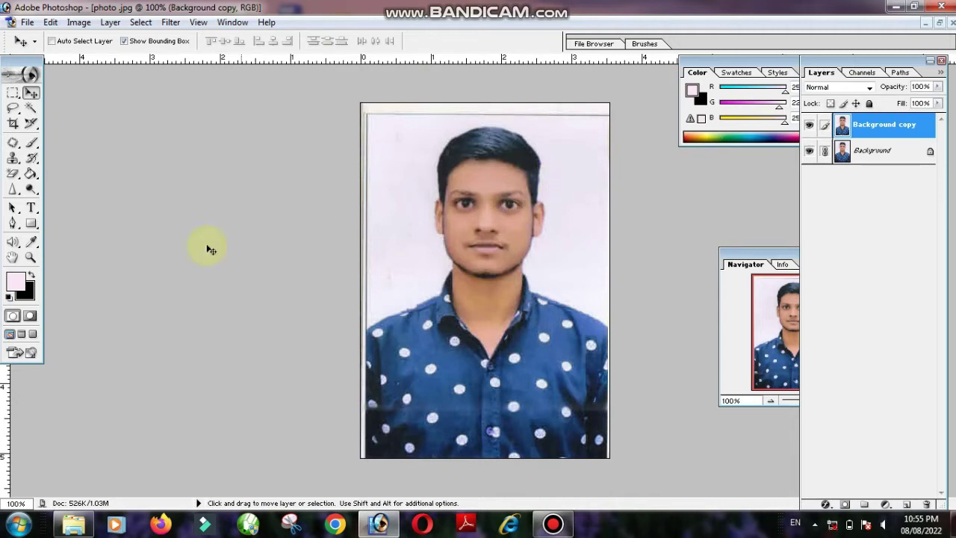
# Choose the Polygonal Lasso Tool from the toolbox lasso flyout
pyautogui.click(14, 124)
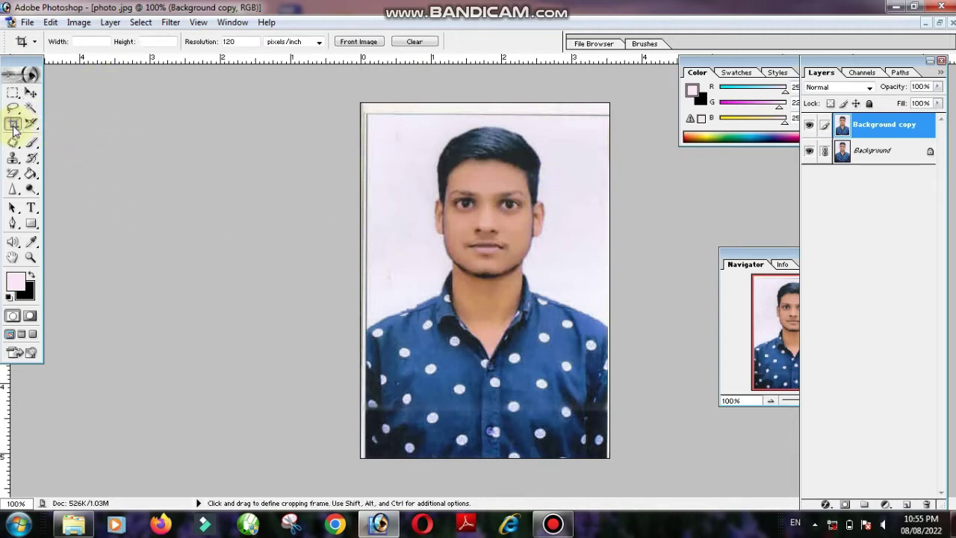
pyautogui.click(12, 110)
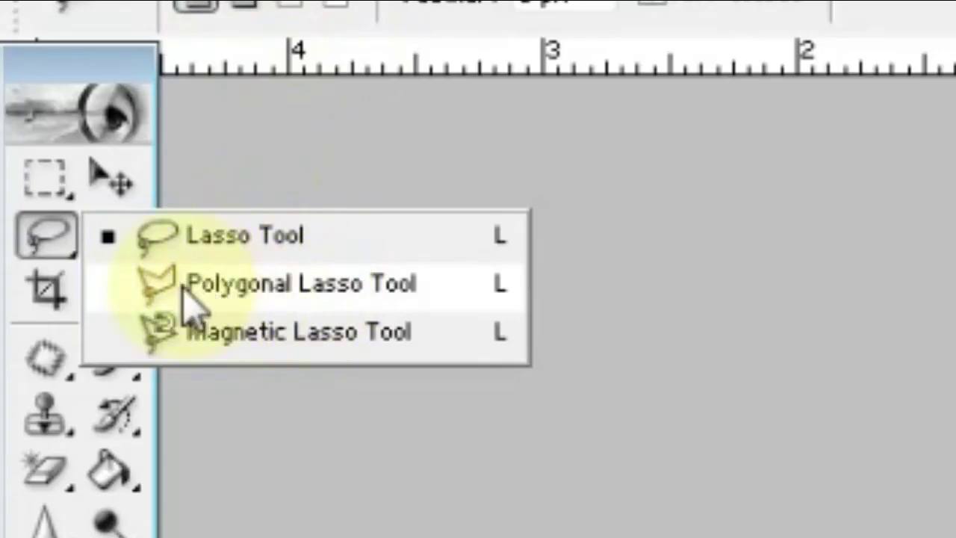
pyautogui.click(284, 290)
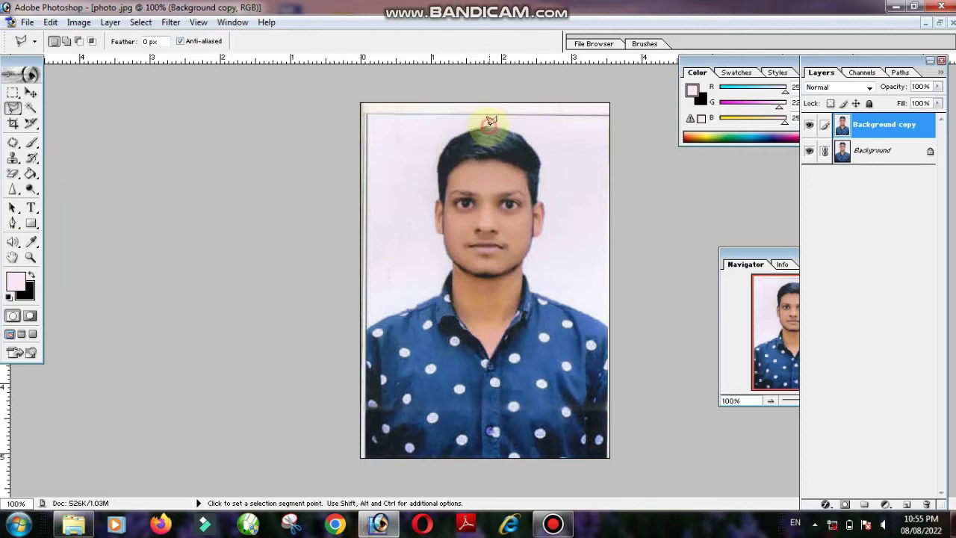
# Click polygonal points from the head down around shoulder, neck and face, closing at the start
pyautogui.click(489, 119)
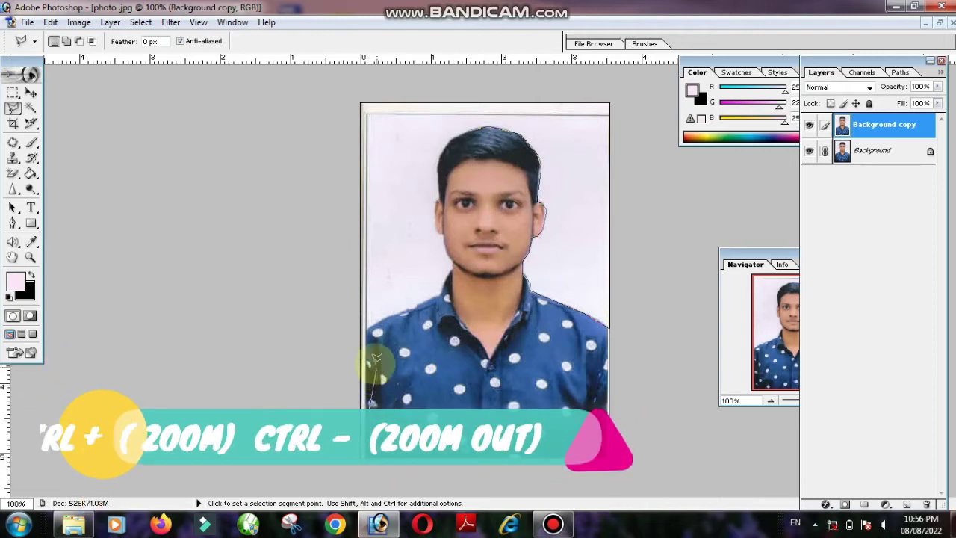
pyautogui.click(391, 307)
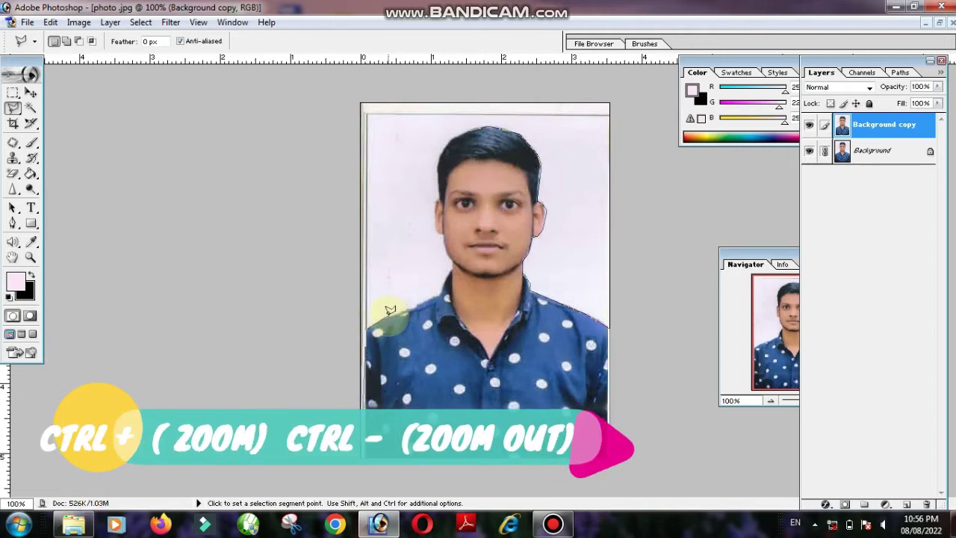
pyautogui.click(421, 299)
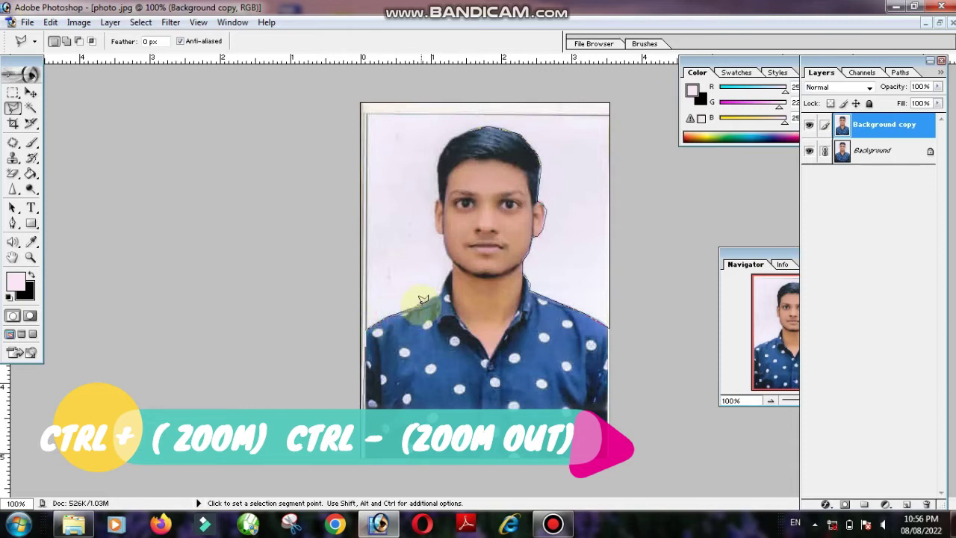
pyautogui.click(428, 295)
pyautogui.click(435, 289)
pyautogui.click(444, 277)
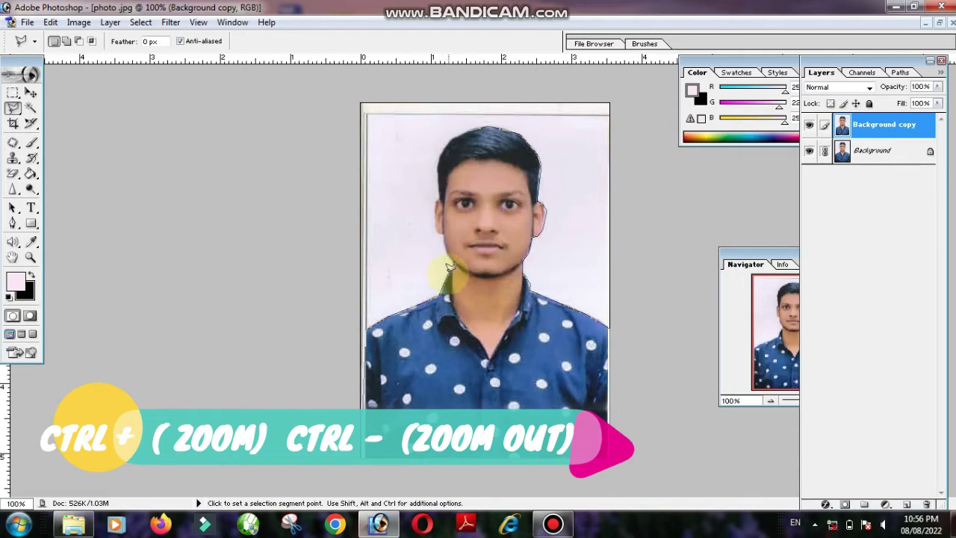
pyautogui.click(446, 246)
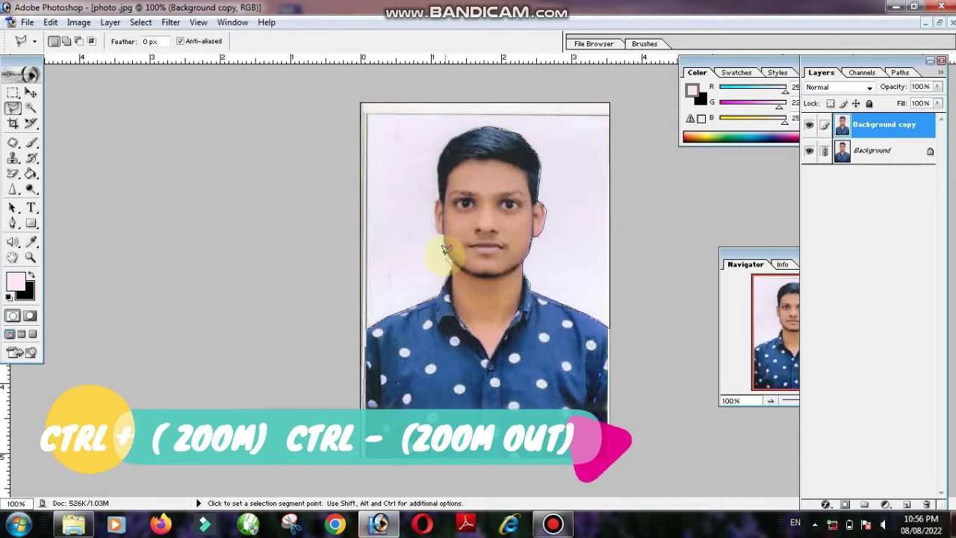
pyautogui.click(445, 245)
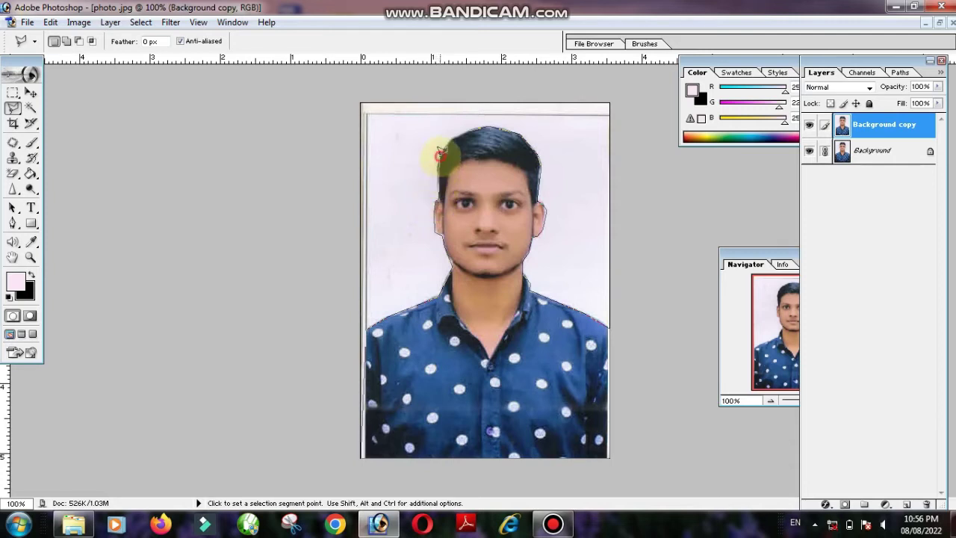
pyautogui.click(473, 125)
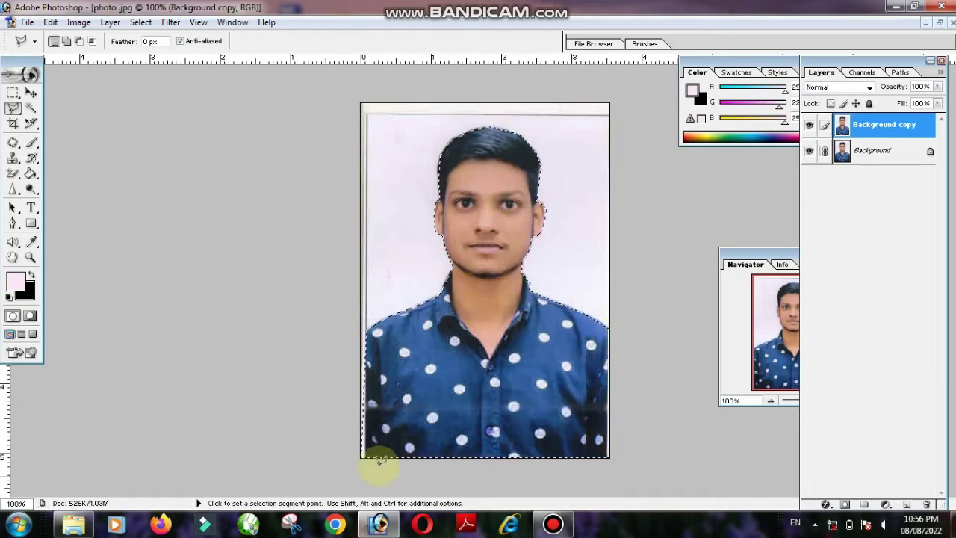
# Create a new white A4 document and drag the selected person into it
pyautogui.click(27, 22)
pyautogui.click(32, 41)
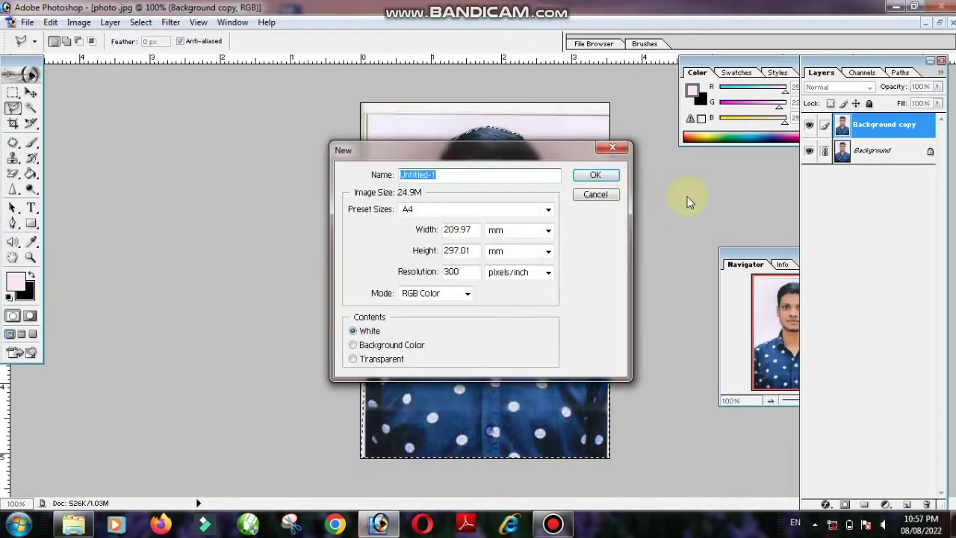
pyautogui.click(590, 174)
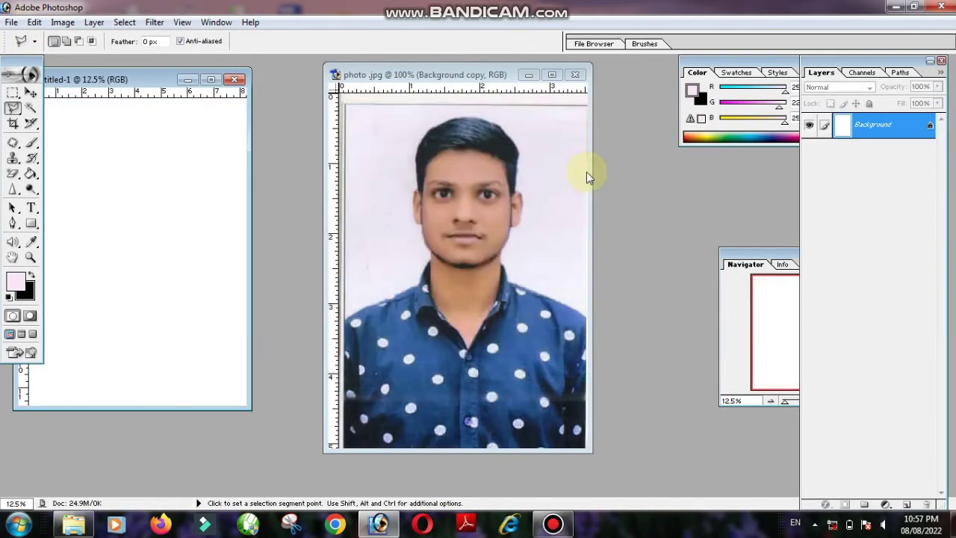
pyautogui.click(30, 92)
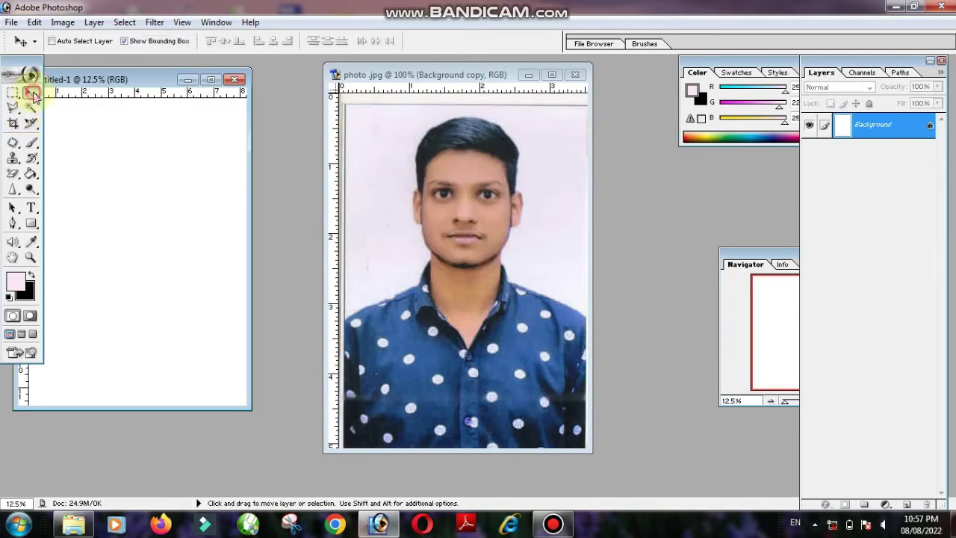
pyautogui.moveTo(499, 307); pyautogui.dragTo(136, 214)
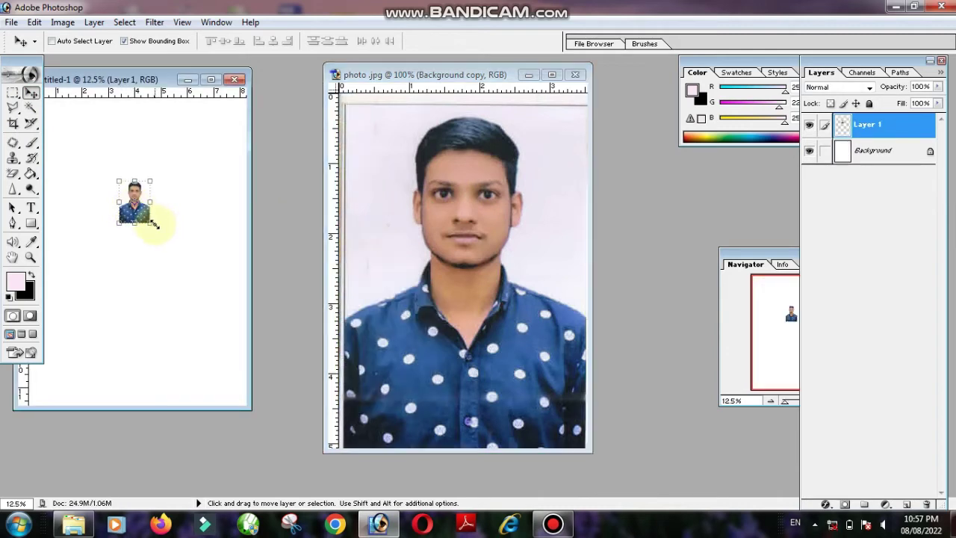
# Scale the person up with Free Transform, commit, and position it upper-left
pyautogui.hotkey('ctrl', 't')
pyautogui.moveTo(153, 224); pyautogui.dragTo(209, 298)
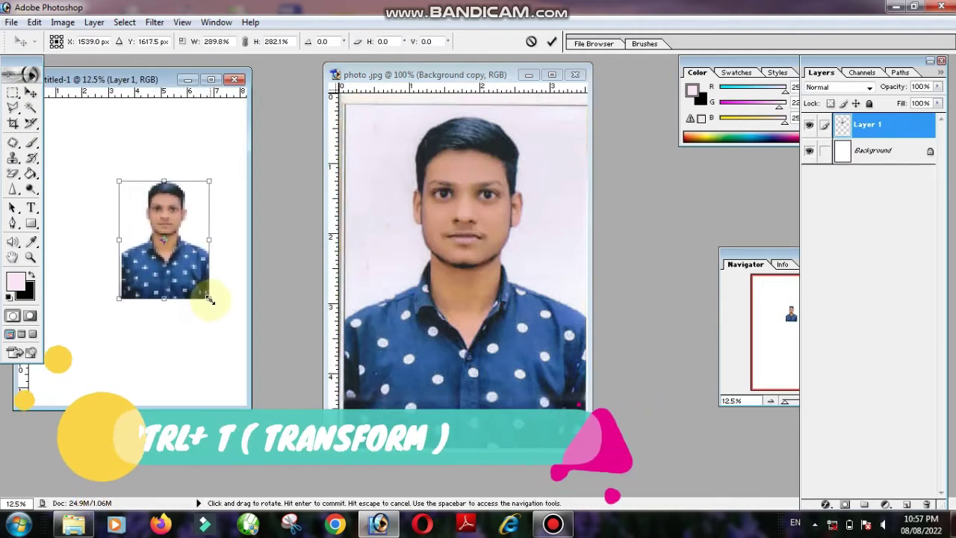
pyautogui.moveTo(132, 224); pyautogui.dragTo(85, 185)
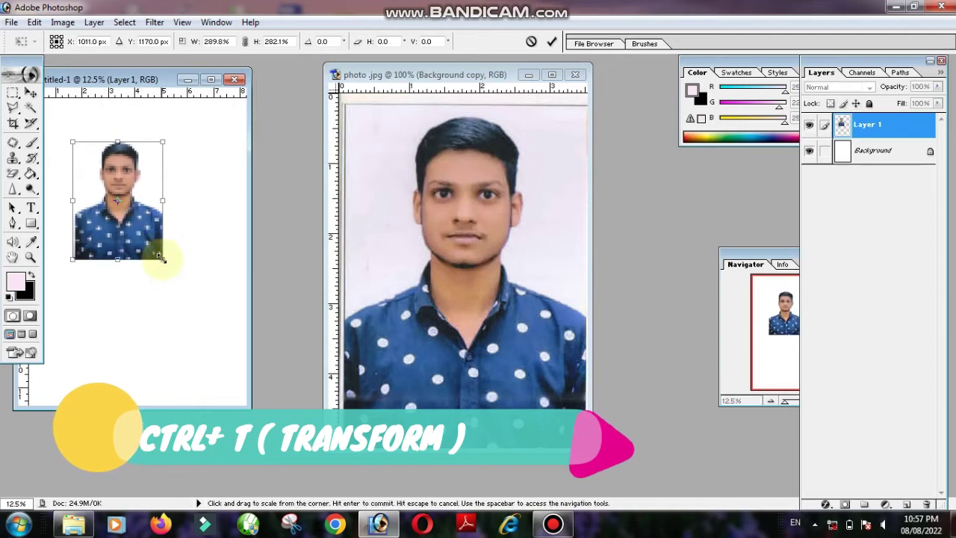
pyautogui.moveTo(159, 257); pyautogui.dragTo(200, 303)
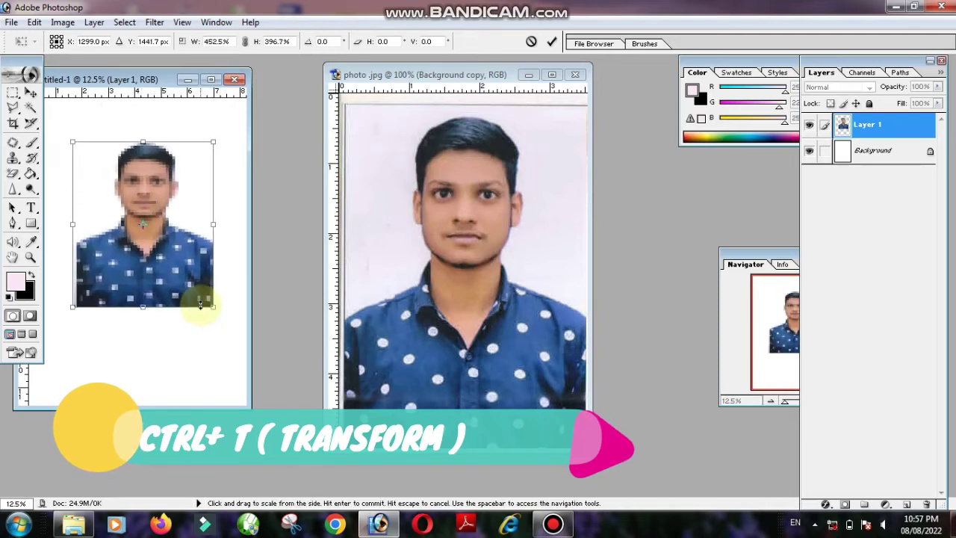
pyautogui.press('Return')
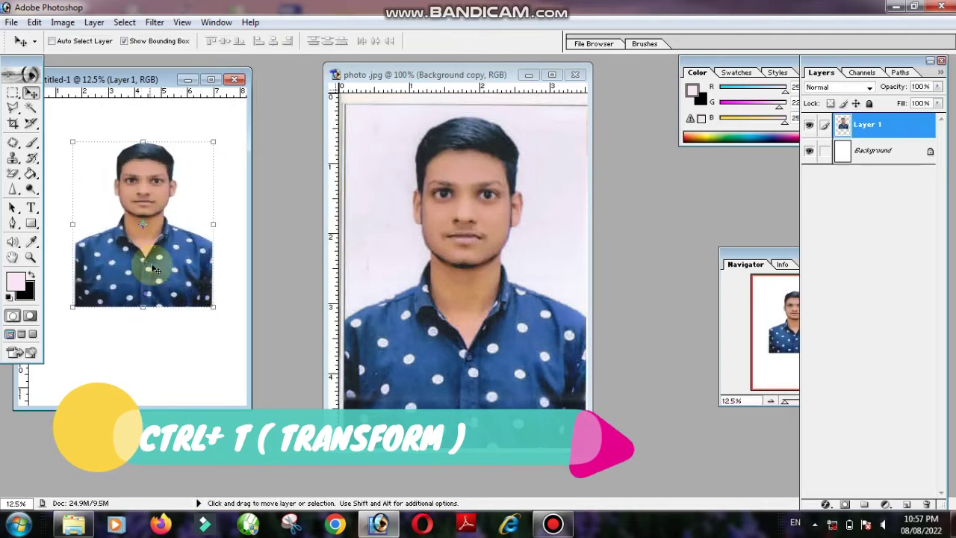
pyautogui.moveTo(166, 237); pyautogui.dragTo(142, 257)
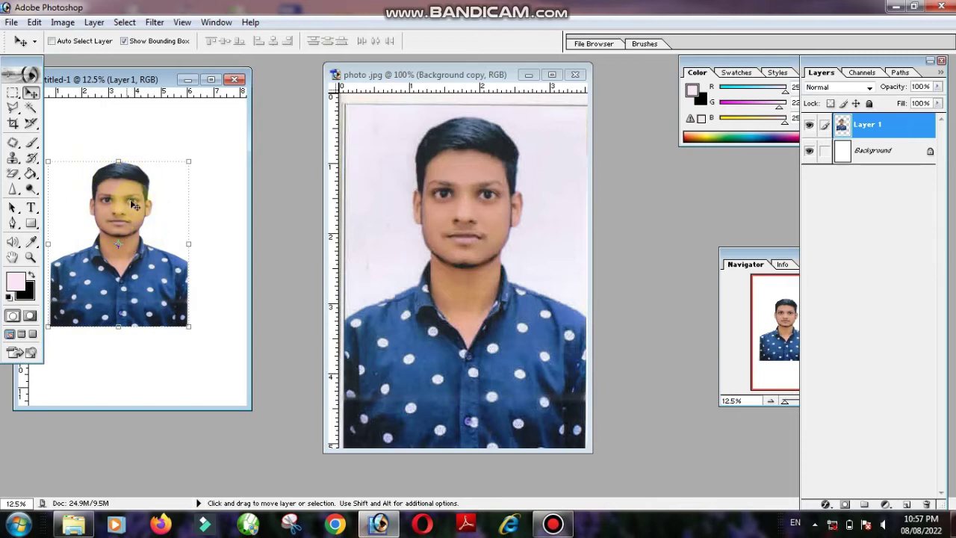
# Close Untitled-1 without saving and pick the Magnetic Lasso Tool
pyautogui.click(236, 80)
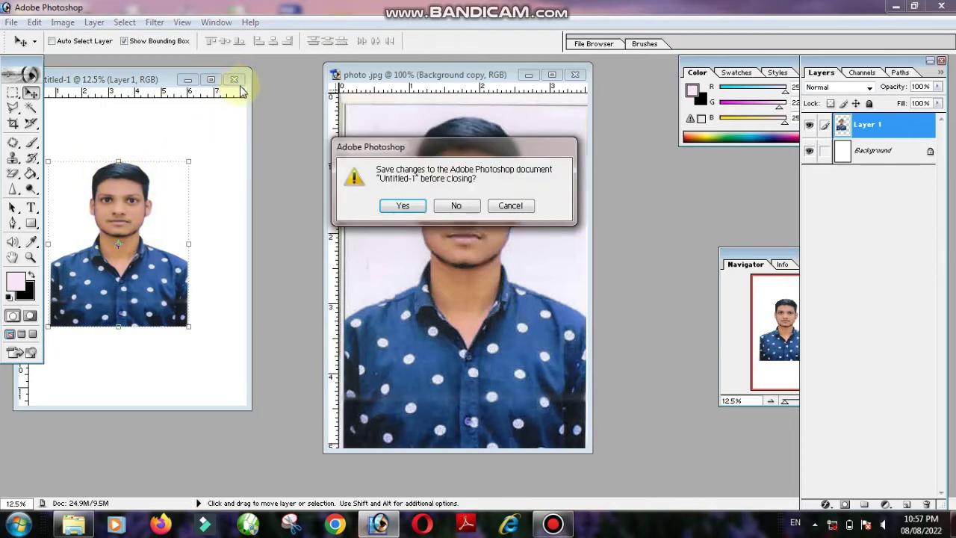
pyautogui.click(469, 209)
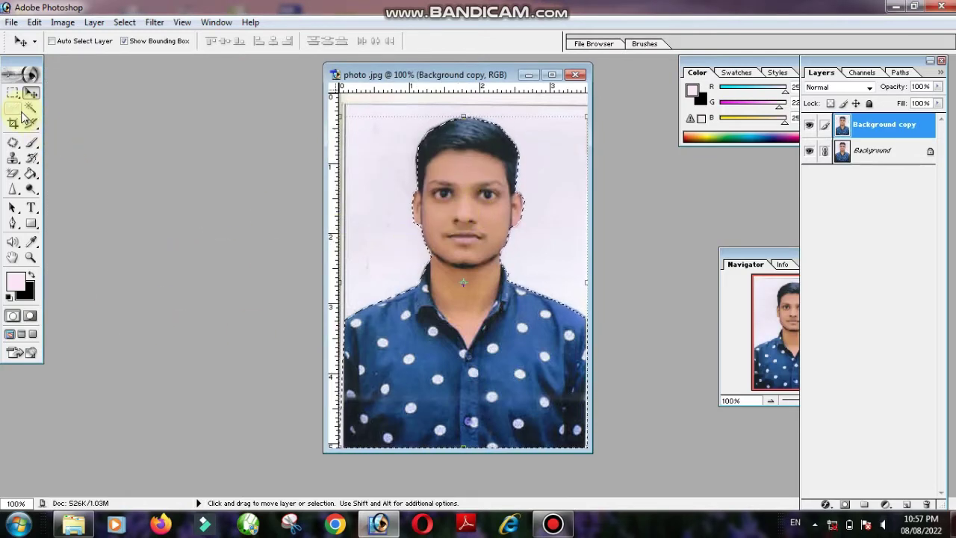
pyautogui.moveTo(21, 112); pyautogui.dragTo(55, 122)
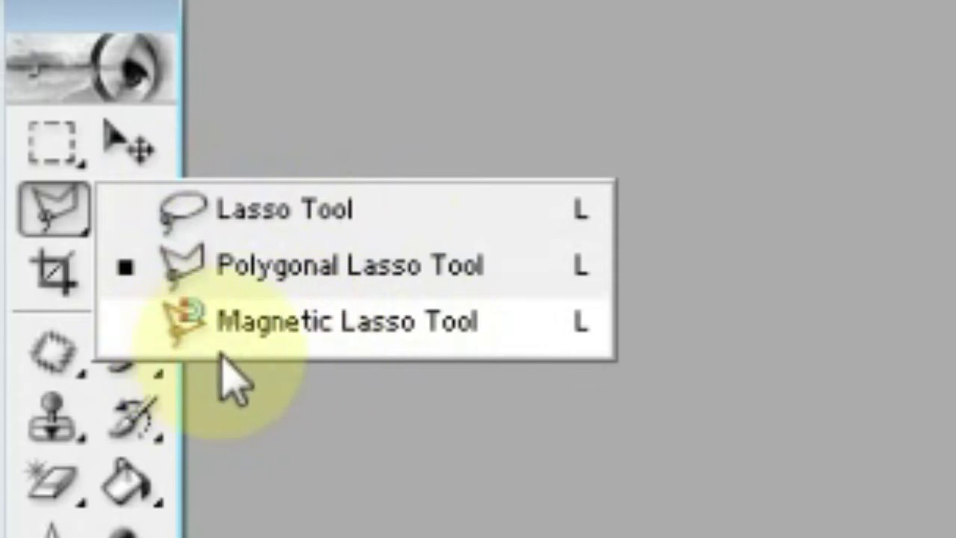
pyautogui.click(336, 323)
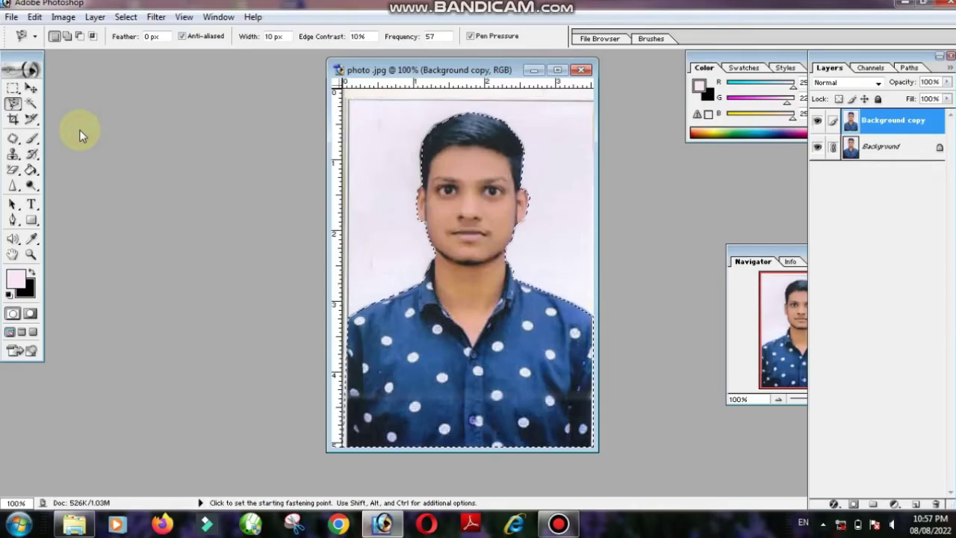
# Clear the old selection and magnetic-lasso from the hair top around the man, deleting misplaced points
pyautogui.hotkey('ctrl', 'd')
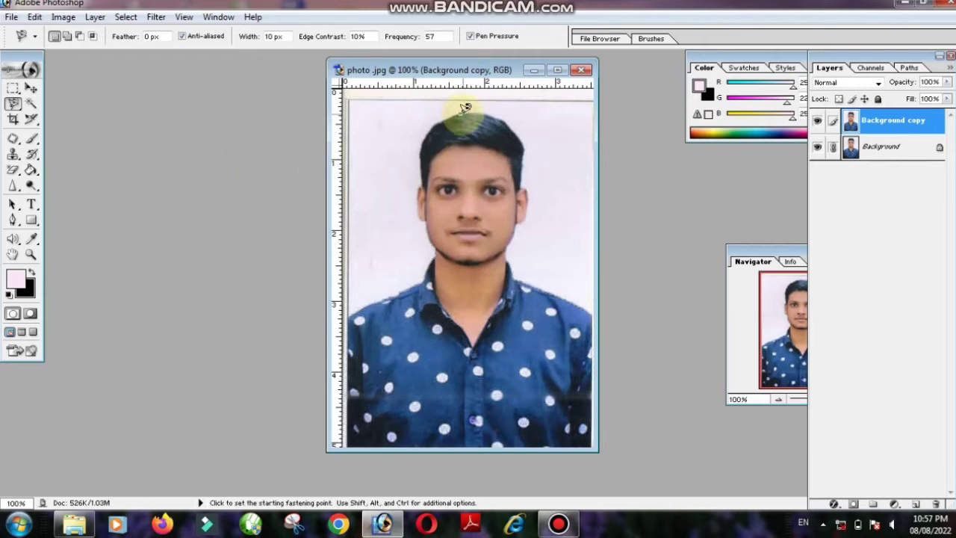
pyautogui.click(465, 108)
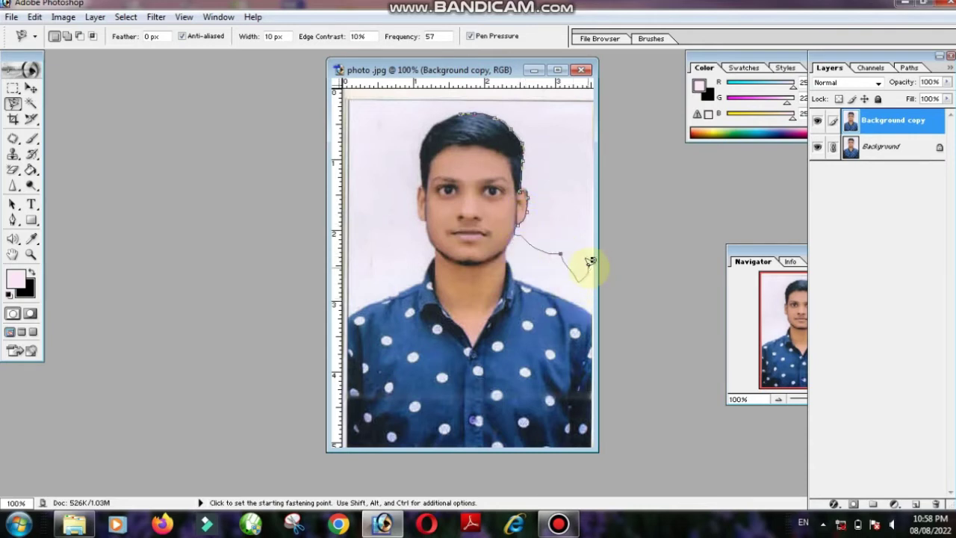
pyautogui.press('Delete')
pyautogui.press('Delete')
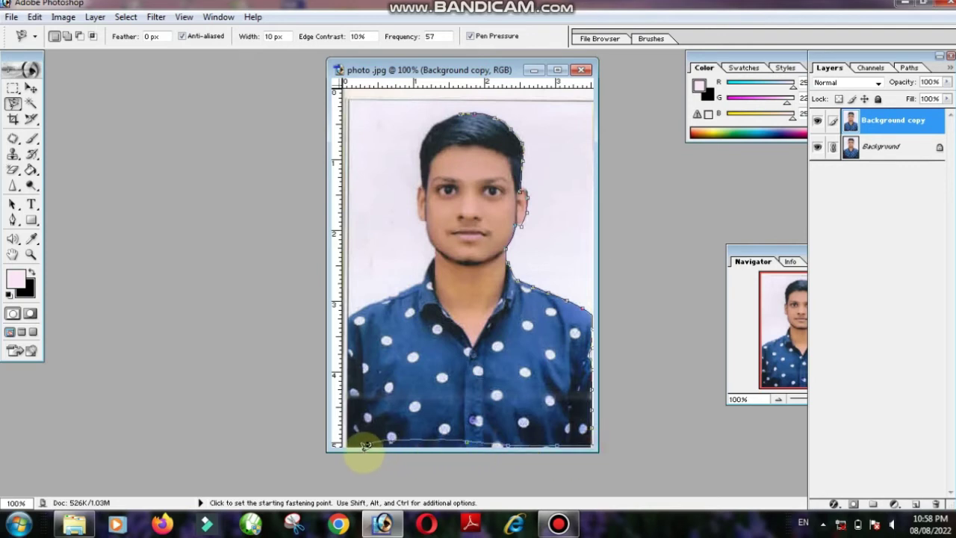
pyautogui.press('Delete')
pyautogui.press('Delete')
pyautogui.press('Delete')
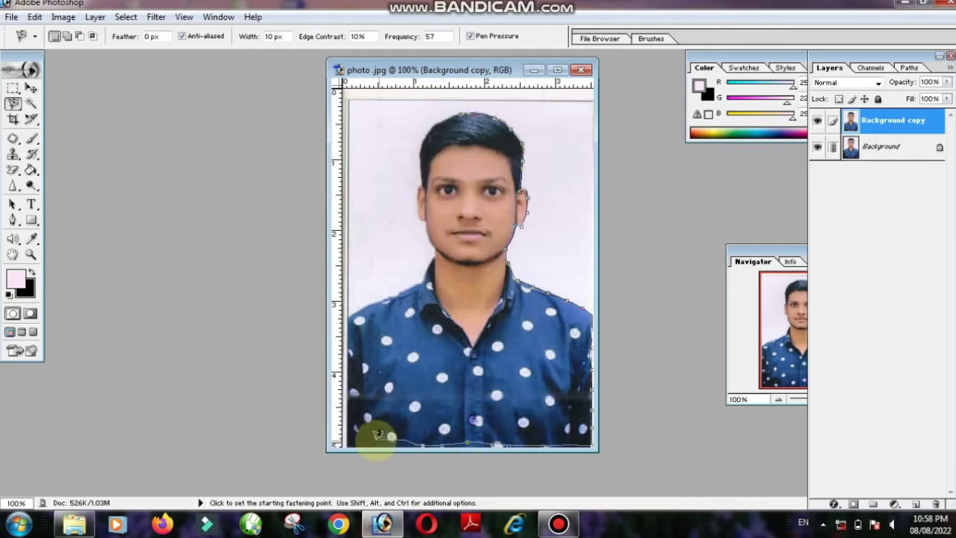
pyautogui.press('Delete')
pyautogui.press('Delete')
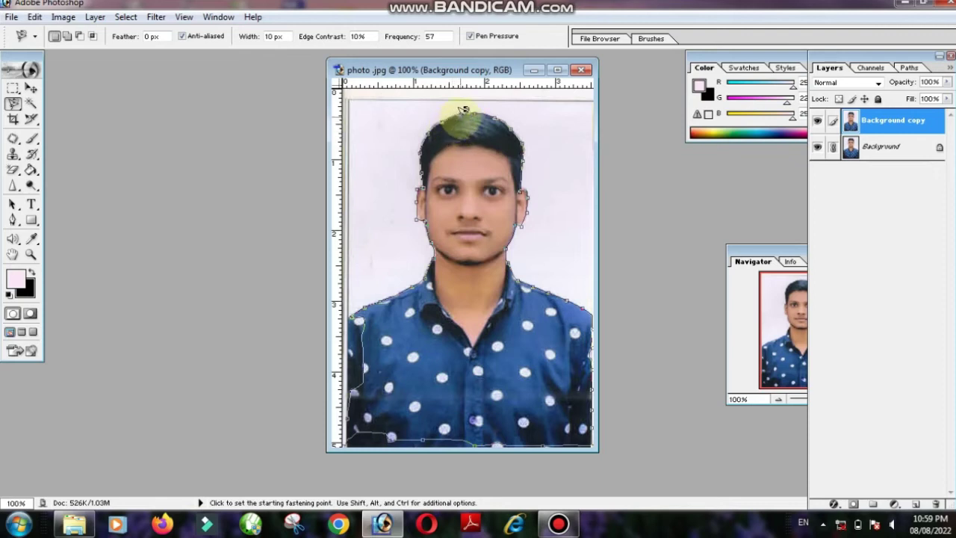
# Trace up the left side and close the outline at its starting point on the hair
pyautogui.click(464, 108)
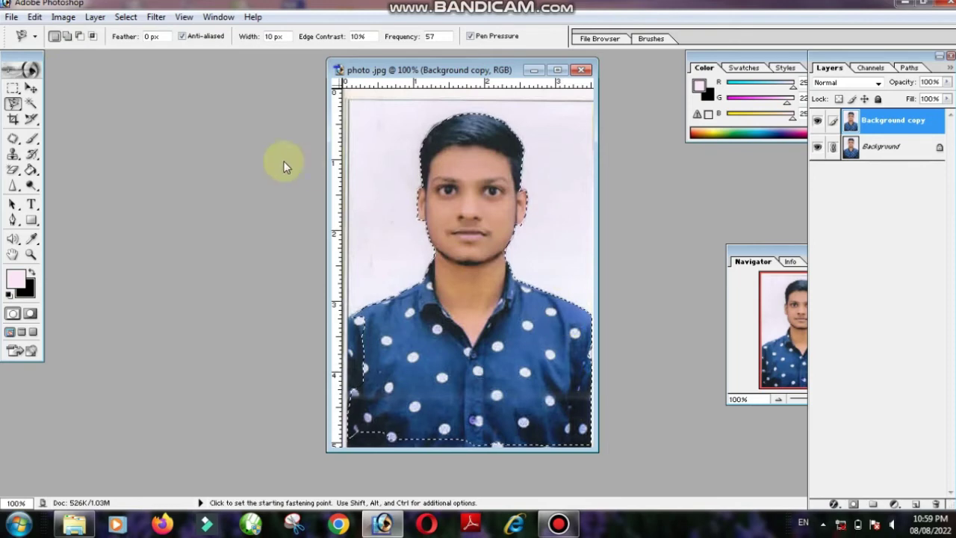
# Create a new white A4 document at 300 pixels/inch and move its window right
pyautogui.click(11, 16)
pyautogui.click(23, 37)
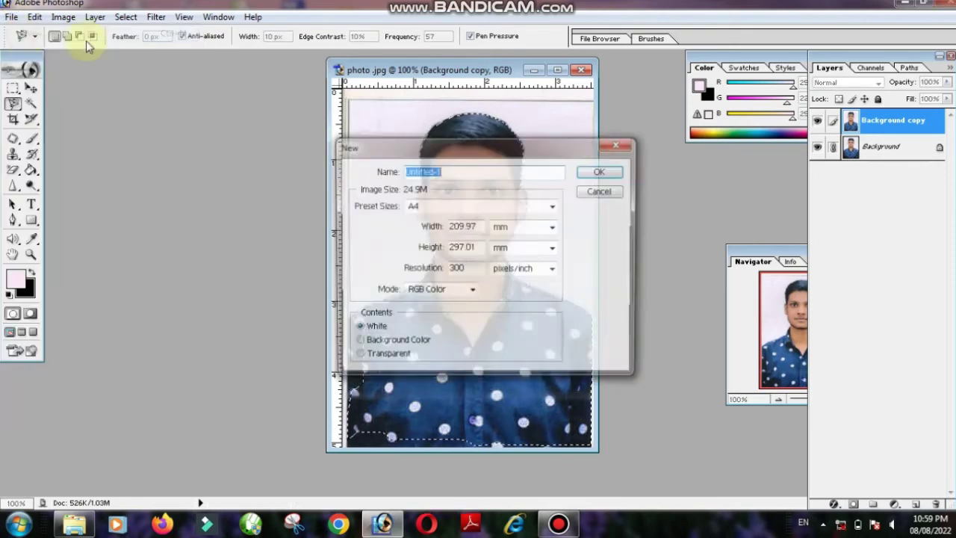
pyautogui.click(601, 173)
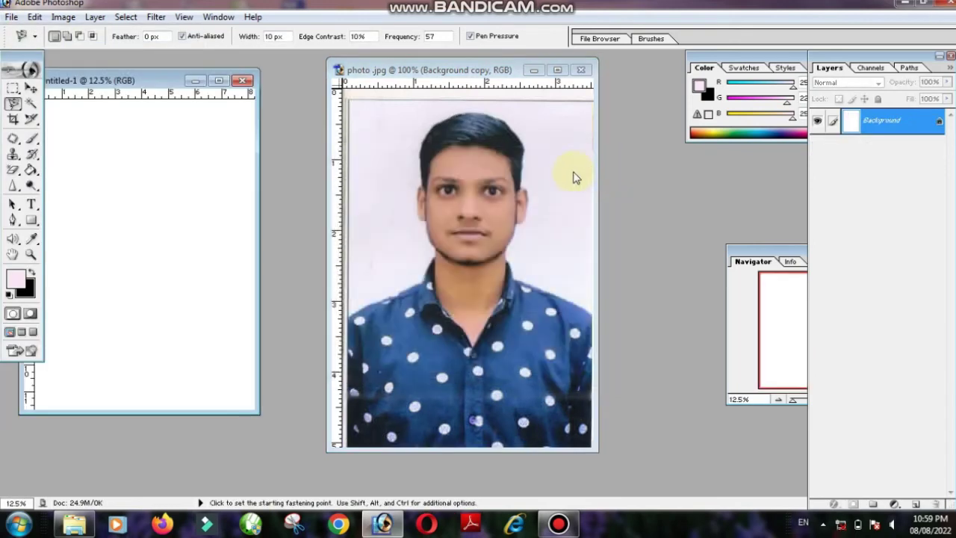
pyautogui.moveTo(145, 85); pyautogui.dragTo(187, 85)
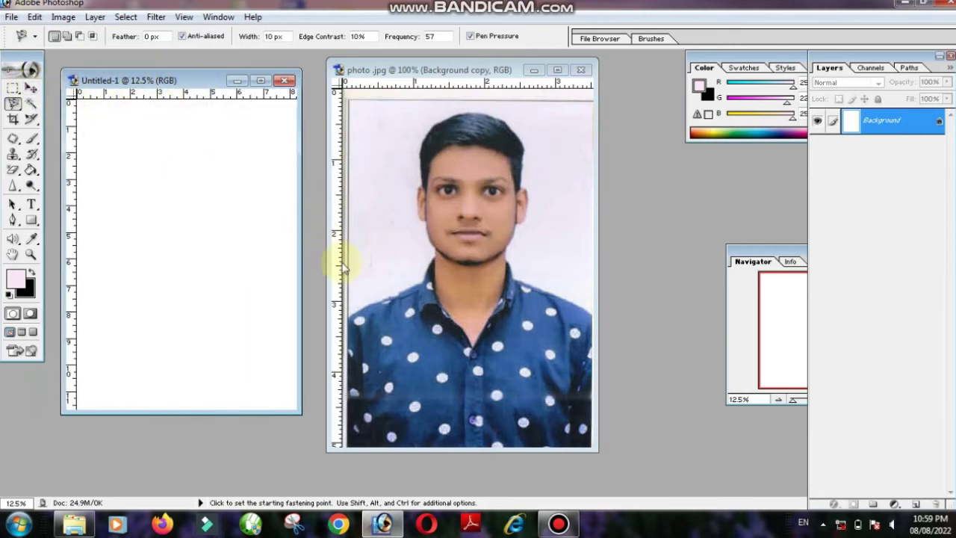
# Back in the portrait photo, undo the accidental black fill and clear the stray selection
pyautogui.click(462, 324)
pyautogui.click(459, 336)
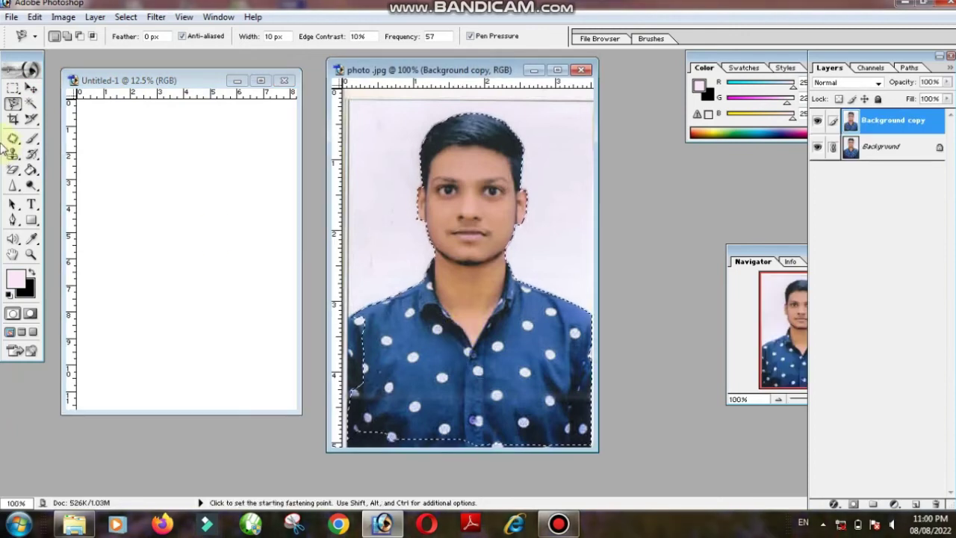
pyautogui.moveTo(430, 334); pyautogui.dragTo(200, 266)
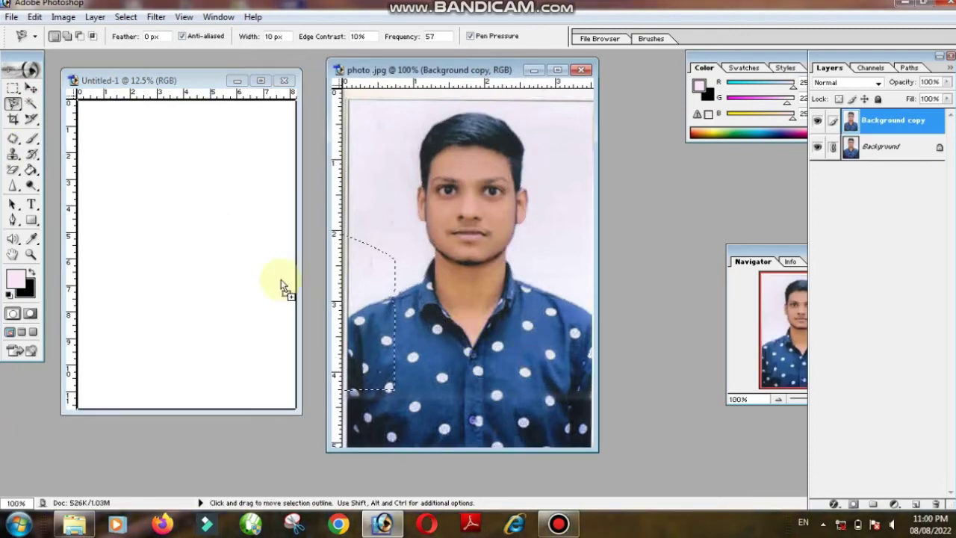
pyautogui.click(206, 262)
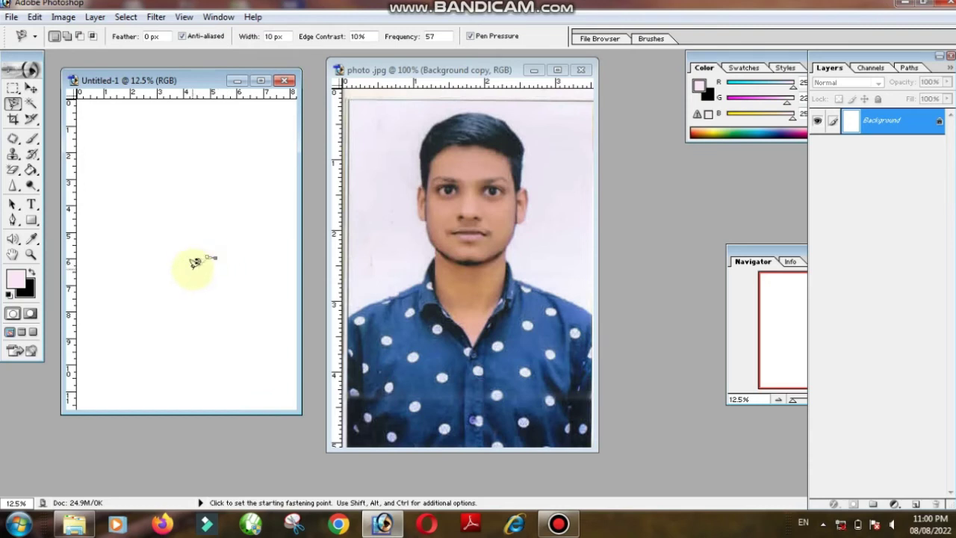
pyautogui.hotkey('ctrl', 'BackSpace')
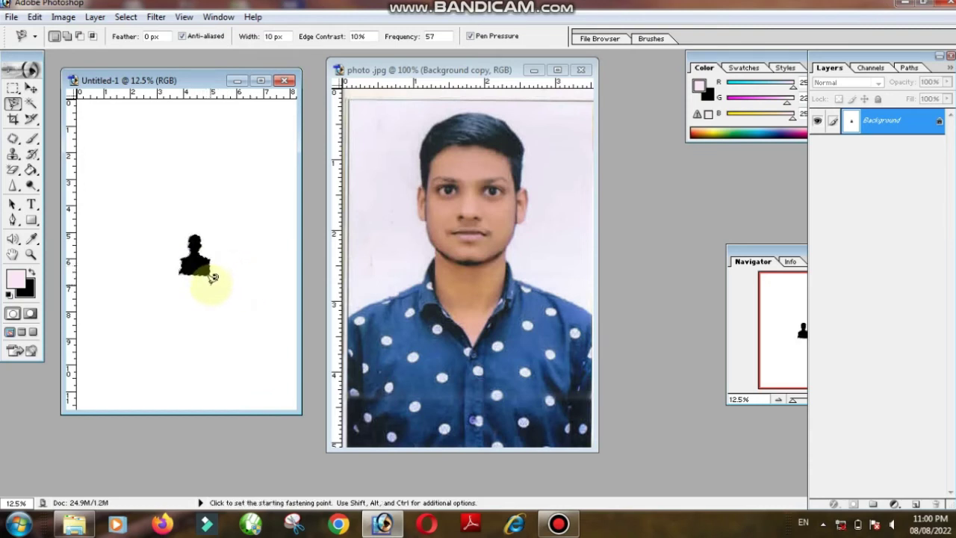
pyautogui.press('v')
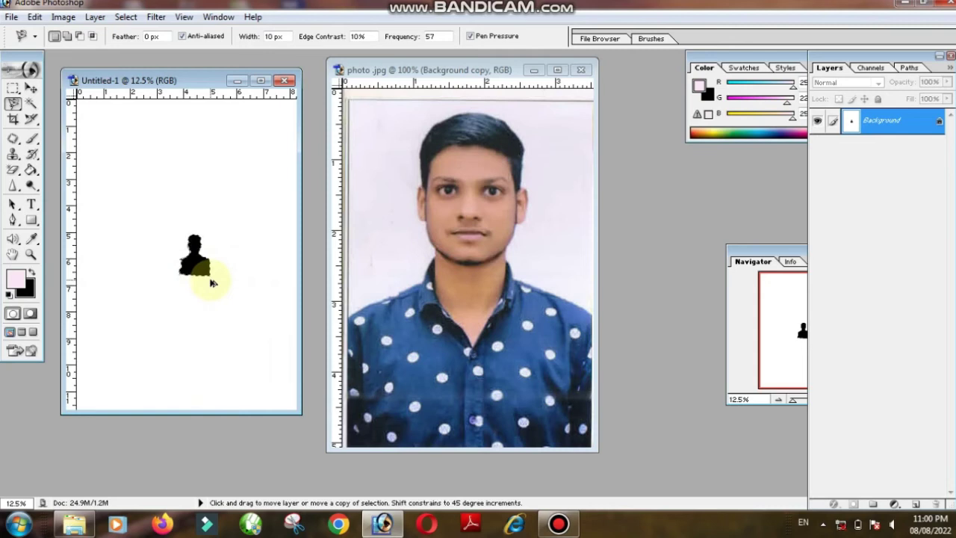
pyautogui.hotkey('ctrl', 'z')
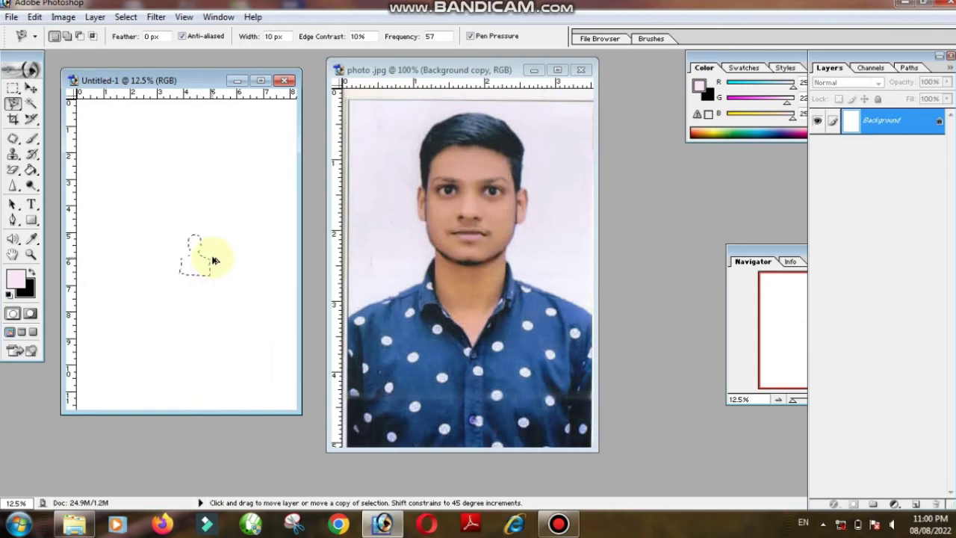
pyautogui.hotkey('ctrl', 'd')
# Drag the cut-out portrait with the Move Tool onto the A4 page as Layer 1
pyautogui.click(28, 88)
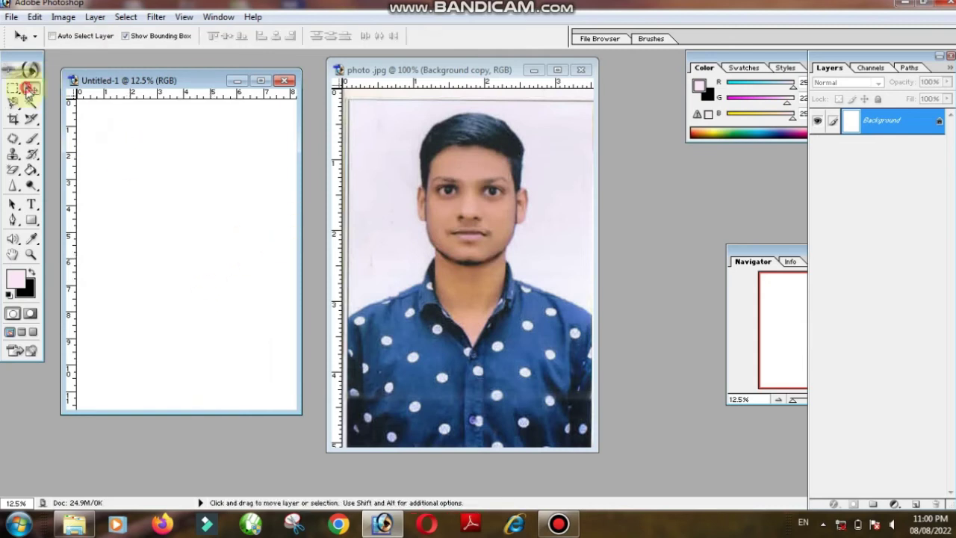
pyautogui.click(531, 321)
pyautogui.moveTo(530, 341)
pyautogui.mouseDown()
pyautogui.moveTo(435, 343)
pyautogui.moveTo(192, 258)
pyautogui.moveTo(269, 315)
pyautogui.mouseUp()
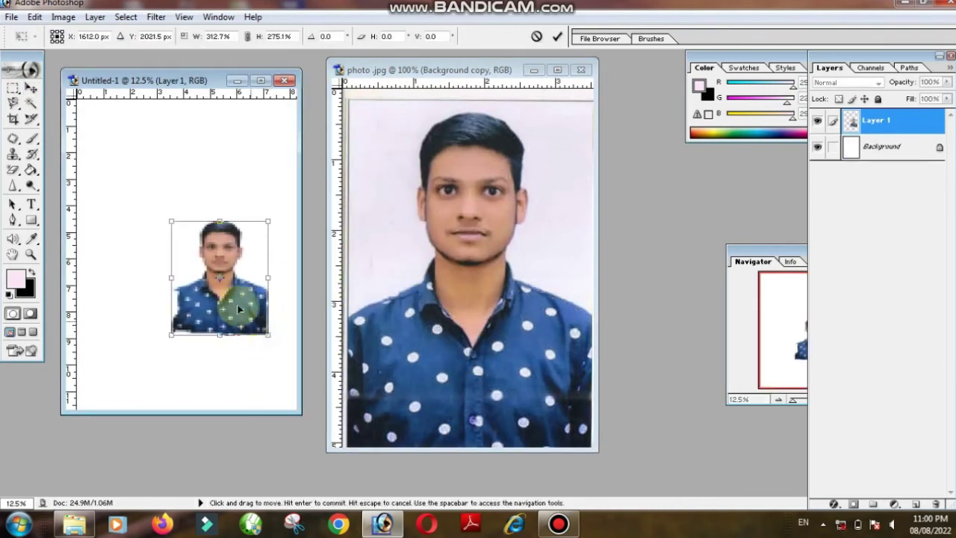
pyautogui.moveTo(222, 255); pyautogui.dragTo(145, 201)
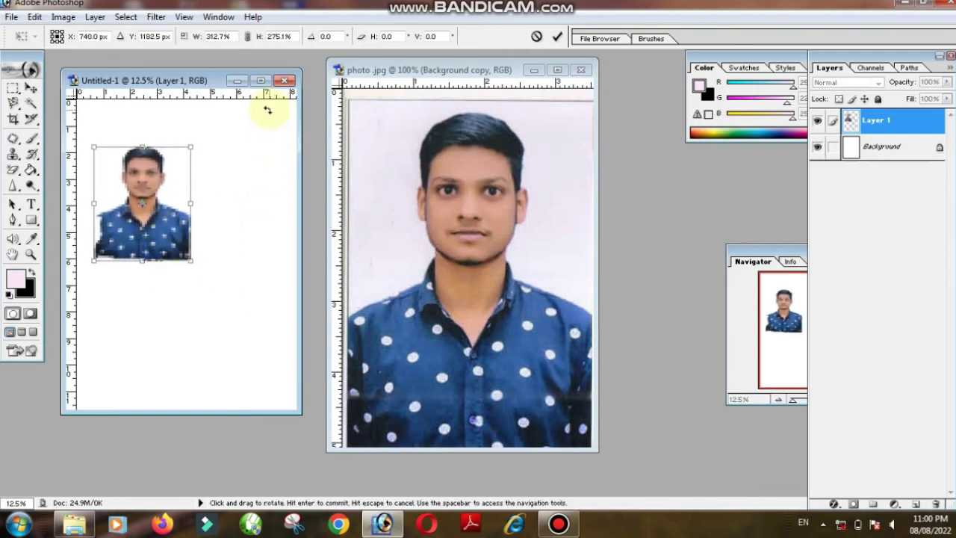
# Zoom the A4 page, commit the enlarged portrait's resize, and reposition it on the page
pyautogui.click(261, 81)
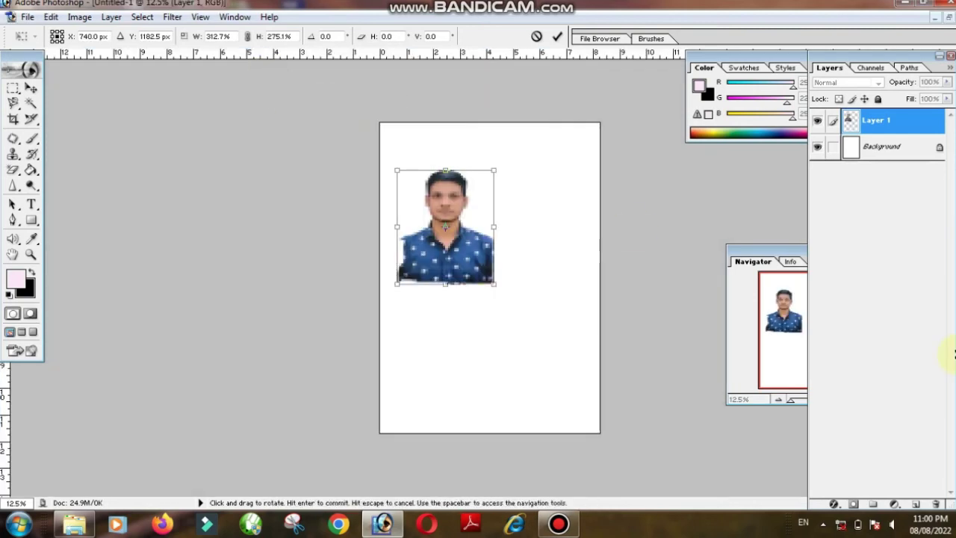
pyautogui.hotkey('ctrl', '+')
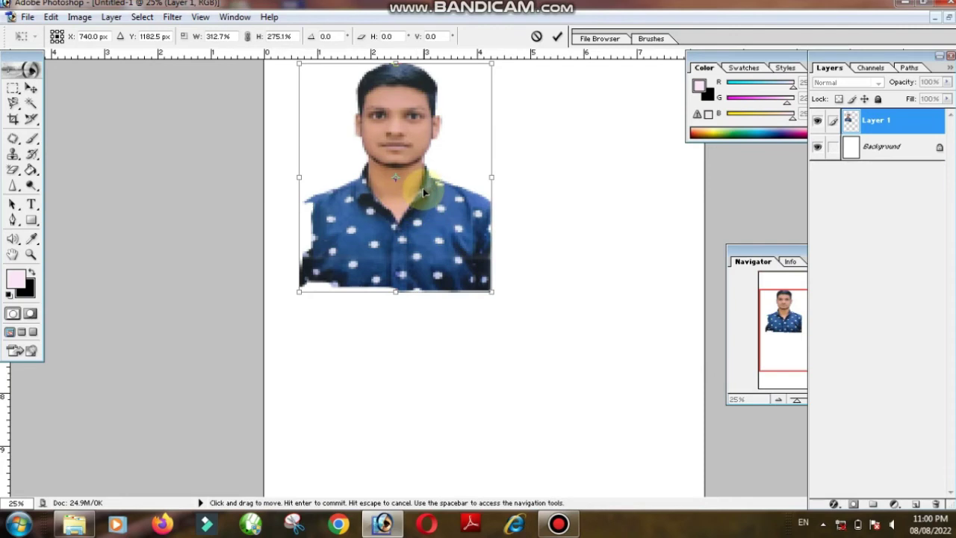
pyautogui.press('Return')
pyautogui.moveTo(423, 193); pyautogui.dragTo(497, 338)
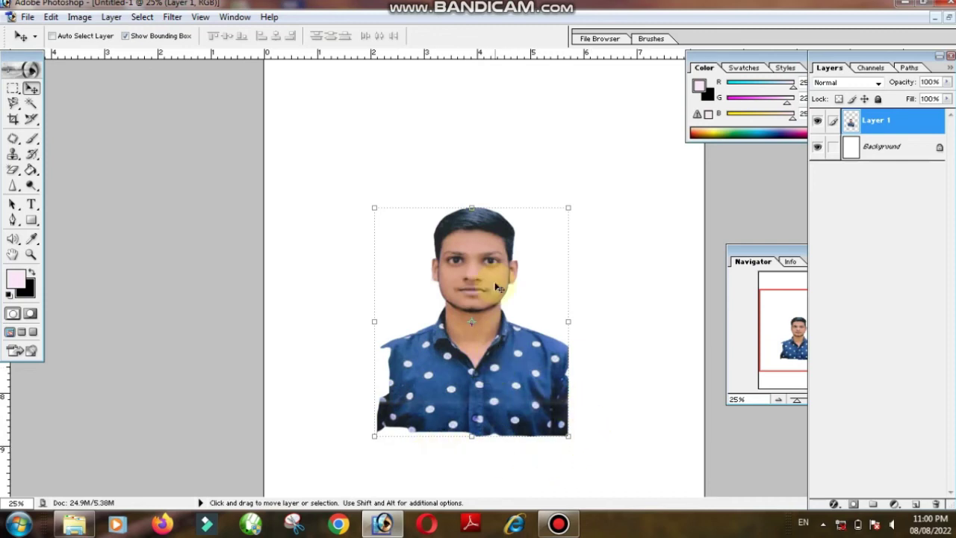
pyautogui.click(945, 24)
pyautogui.moveTo(241, 306)
pyautogui.mouseDown()
pyautogui.moveTo(172, 226)
pyautogui.moveTo(110, 264)
pyautogui.mouseUp()
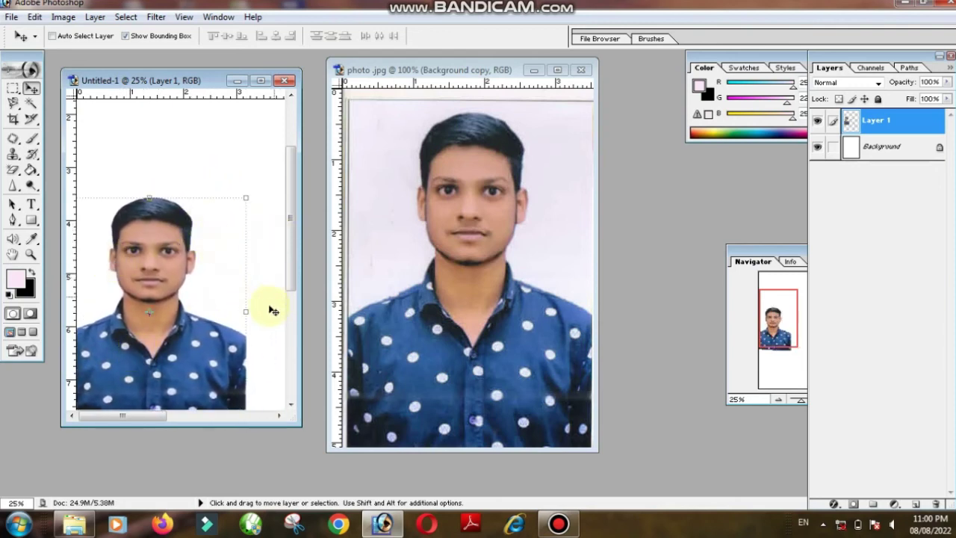
# Undo placing the portrait and close Untitled-1 without saving
pyautogui.press('alt')
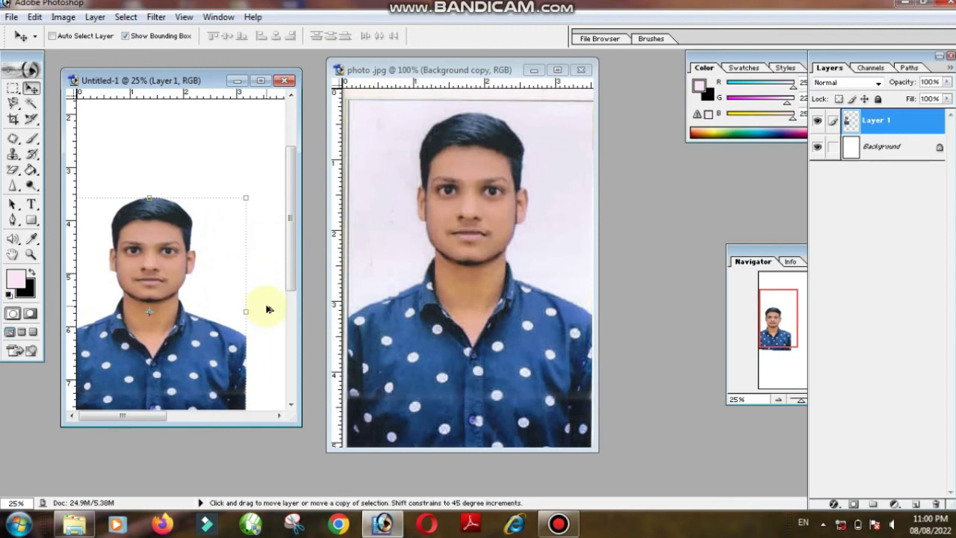
pyautogui.hotkey('ctrl', 'alt', 'z')
pyautogui.hotkey('ctrl', 'alt', 'z')
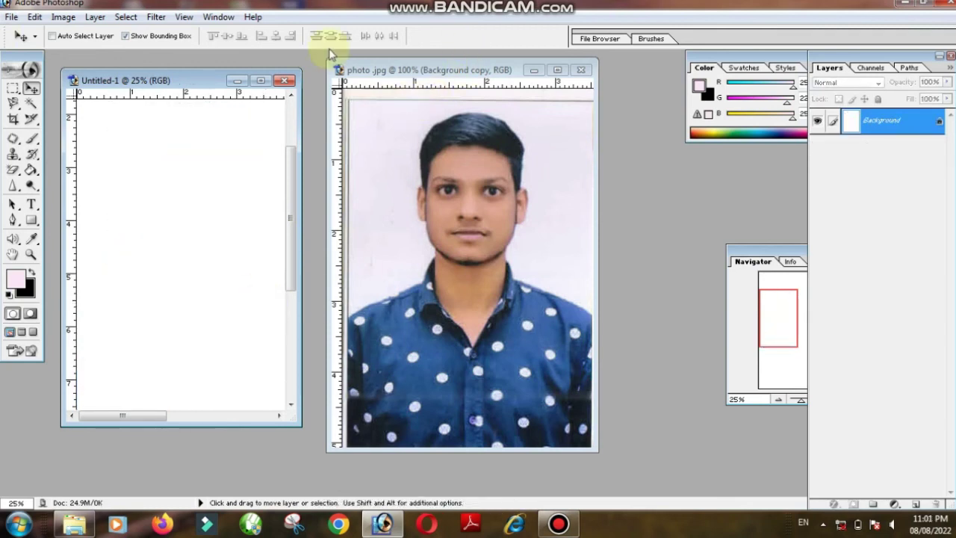
pyautogui.click(283, 80)
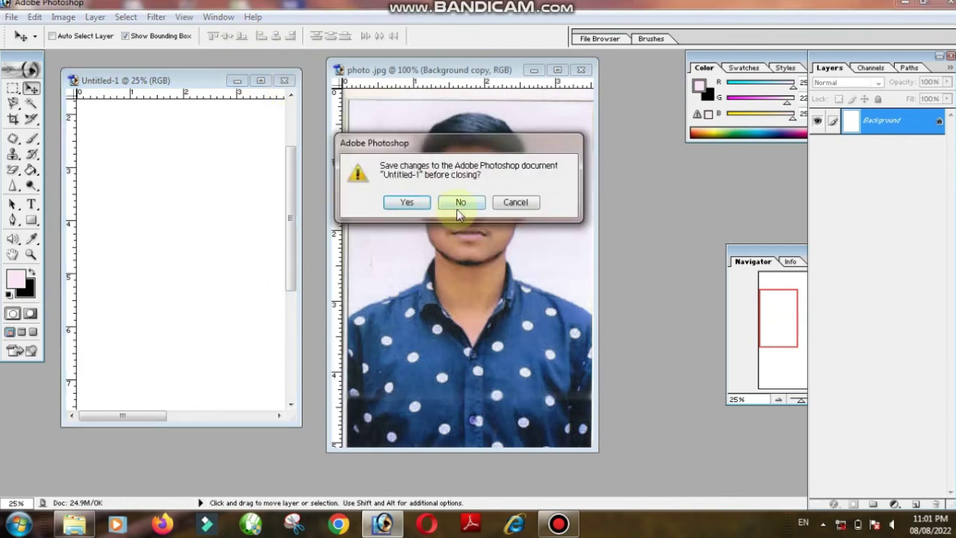
pyautogui.click(461, 202)
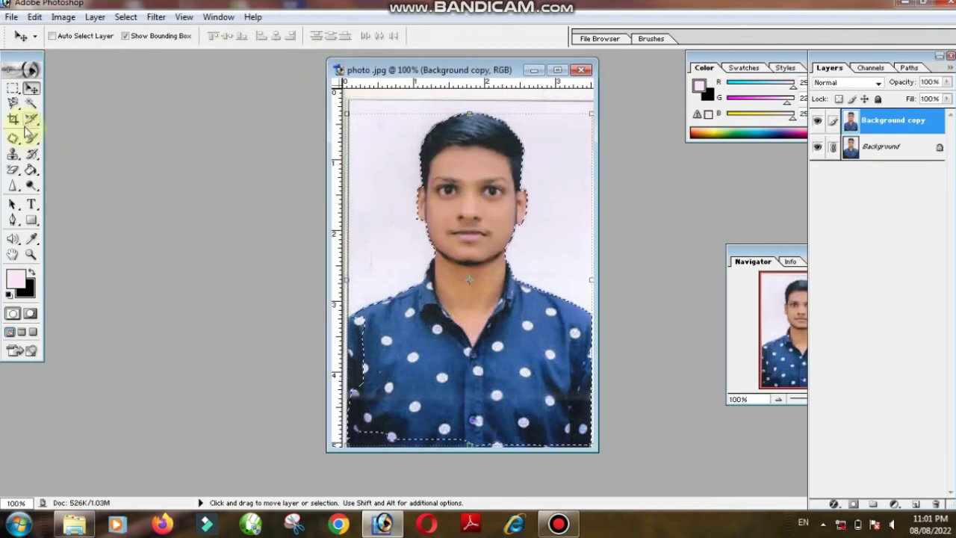
# In photo.jpg, keep the Magnetic Lasso variant and switch to the Move Tool
pyautogui.click(11, 107)
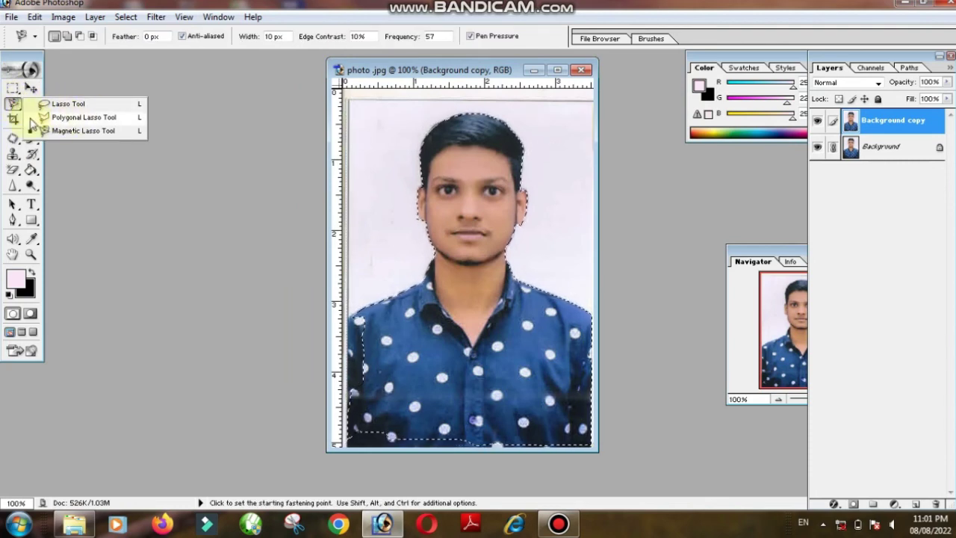
pyautogui.click(107, 183)
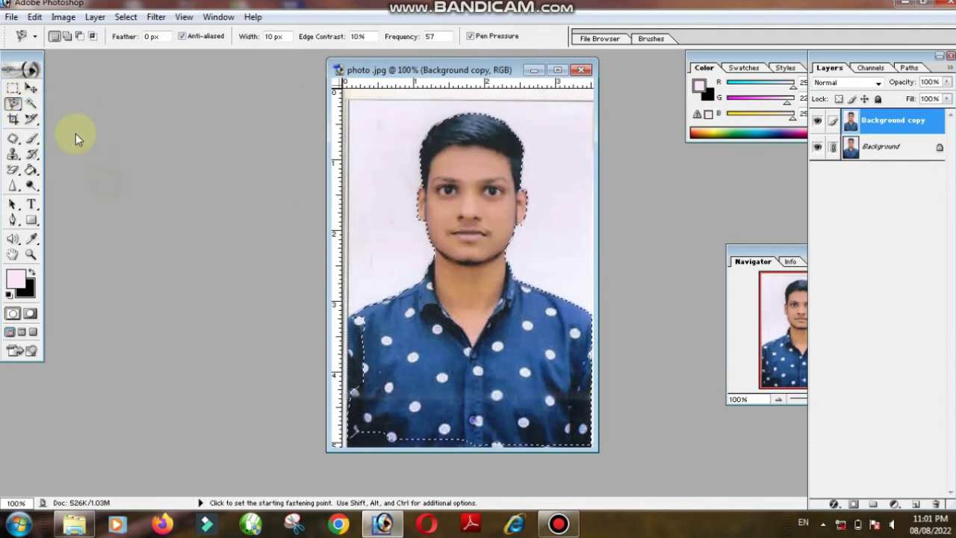
pyautogui.click(30, 89)
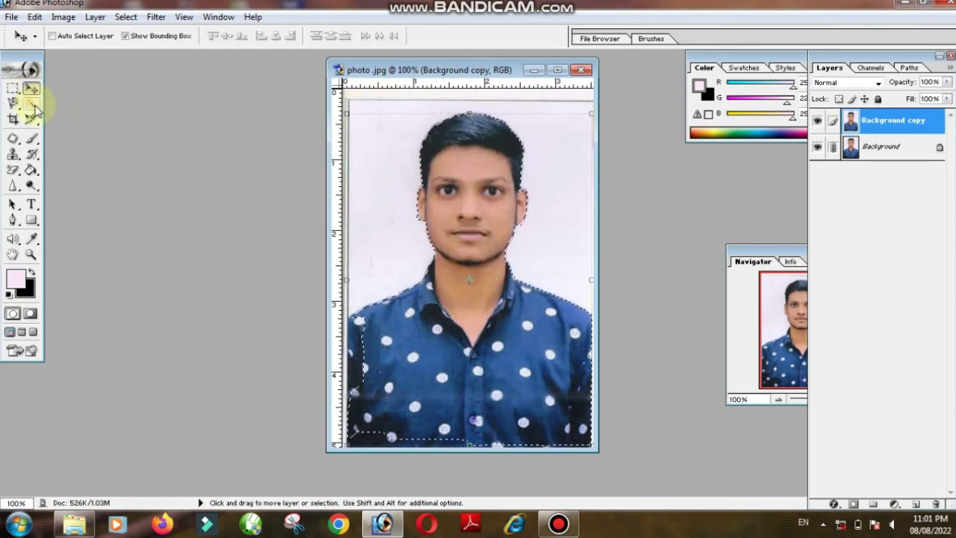